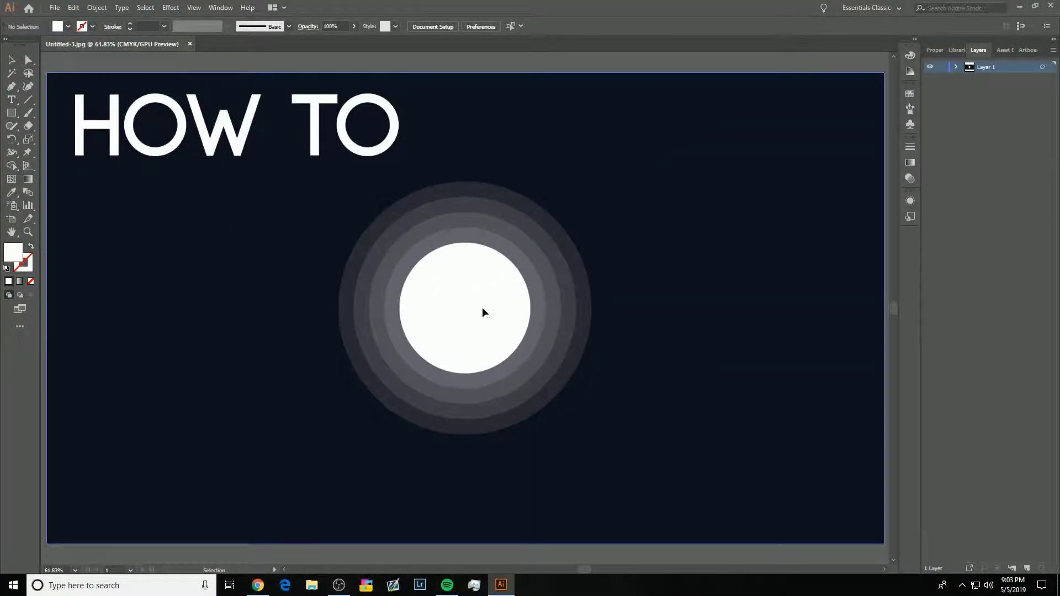
# - Create a new blank document from the [Custom] 1920 × 1080 pt preset
pyautogui.moveTo(512, 317)
pyautogui.mouseDown()
pyautogui.moveTo(475, 306)
pyautogui.moveTo(504, 308)
pyautogui.mouseUp()
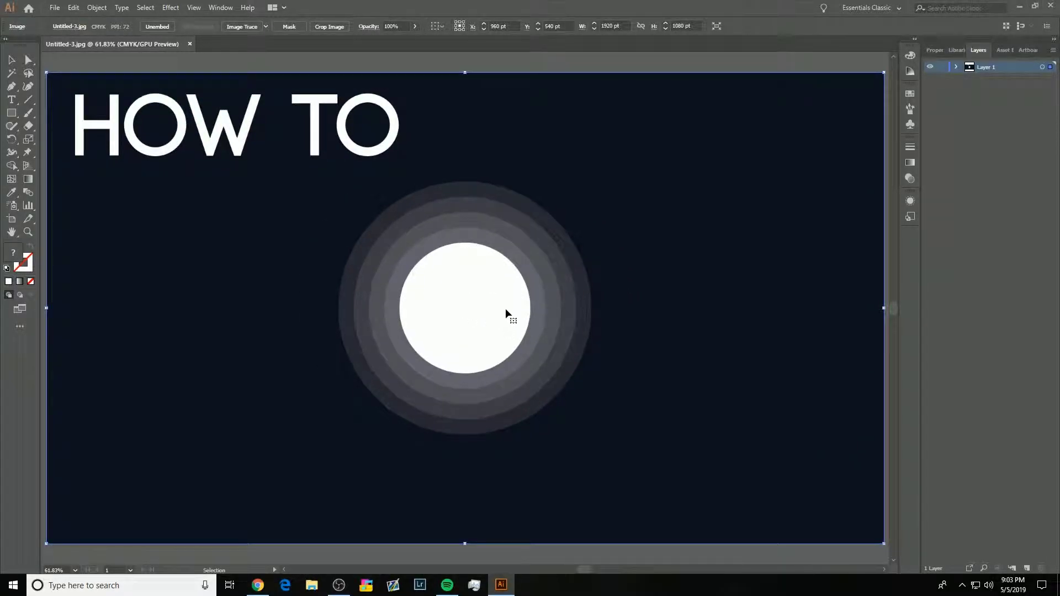
pyautogui.click(350, 64)
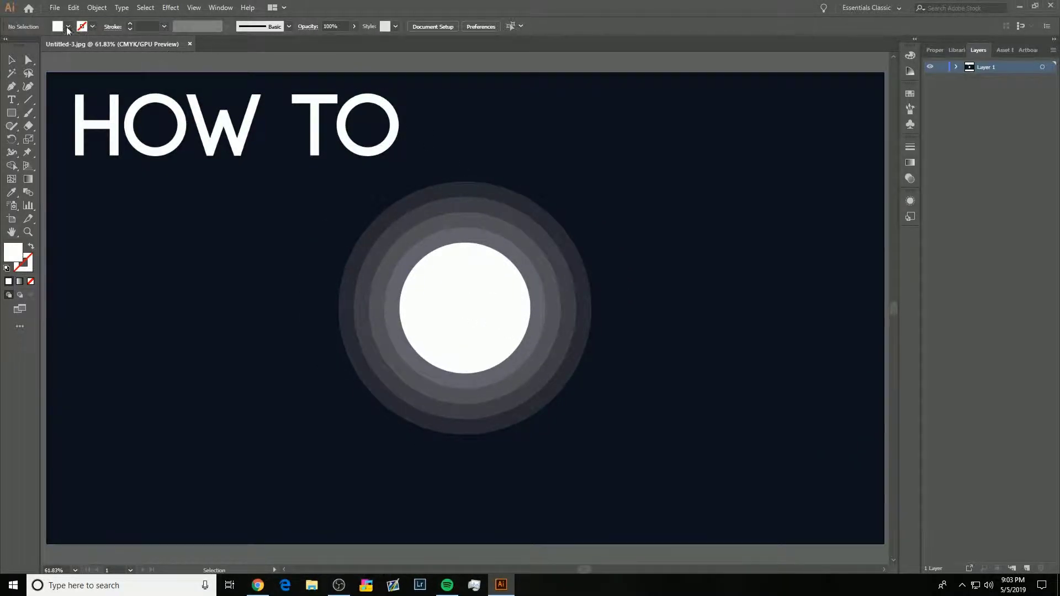
pyautogui.click(54, 8)
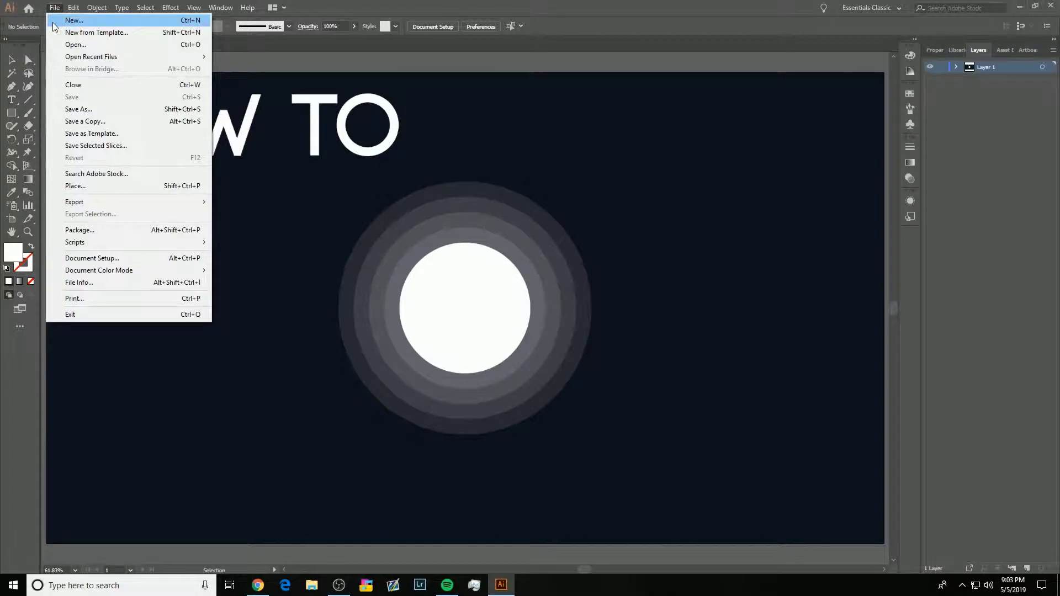
pyautogui.click(55, 8)
pyautogui.click(55, 8)
pyautogui.click(53, 21)
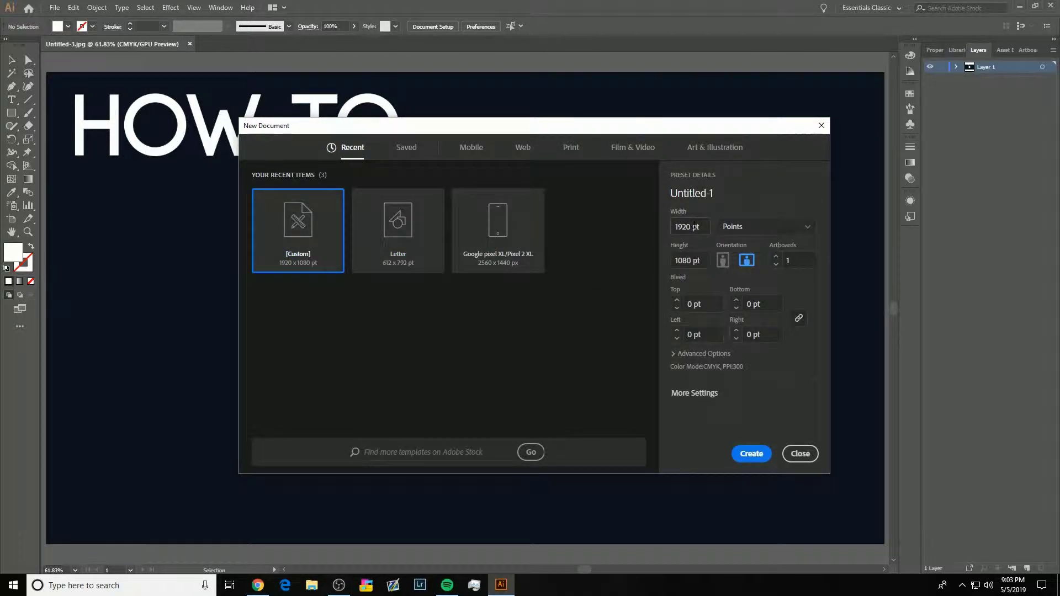
pyautogui.doubleClick(307, 221)
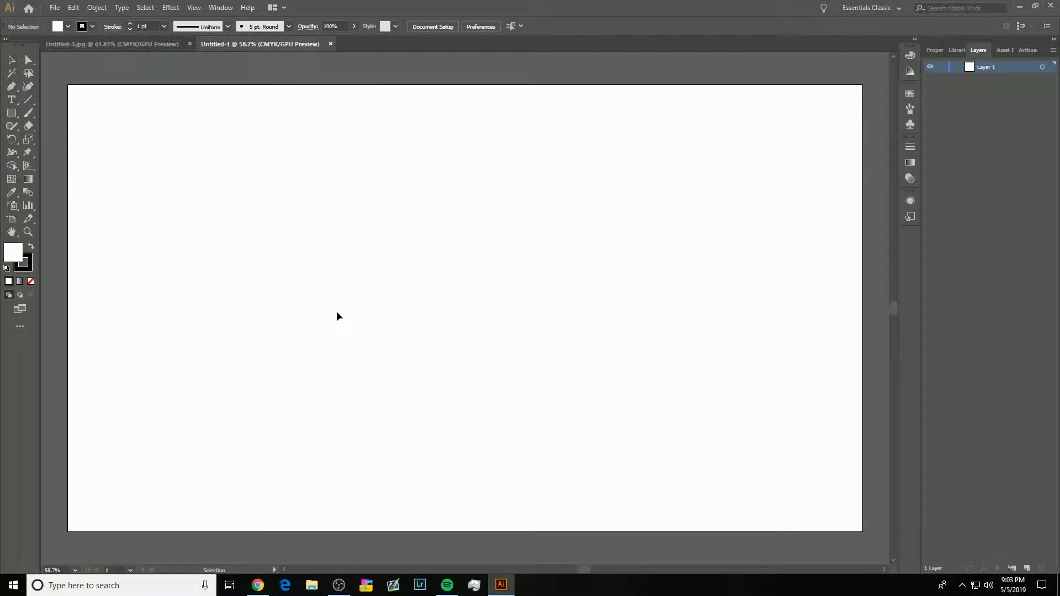
# - Draw a 1920 × 1080 pt rectangle and align it exactly over the artboard
pyautogui.click(11, 113)
pyautogui.click(289, 190)
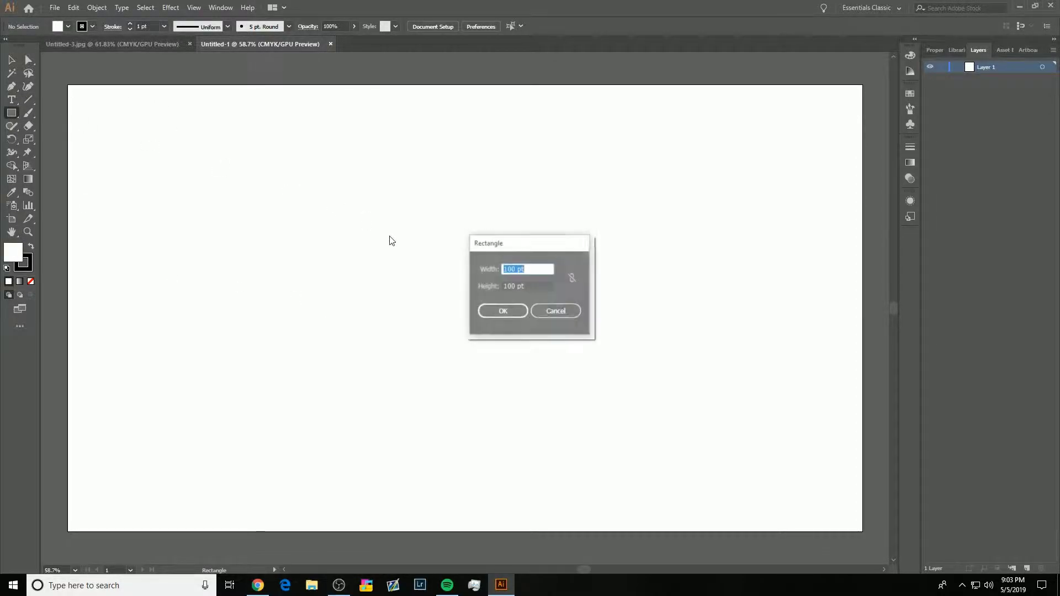
pyautogui.write('1920')
pyautogui.press('Tab')
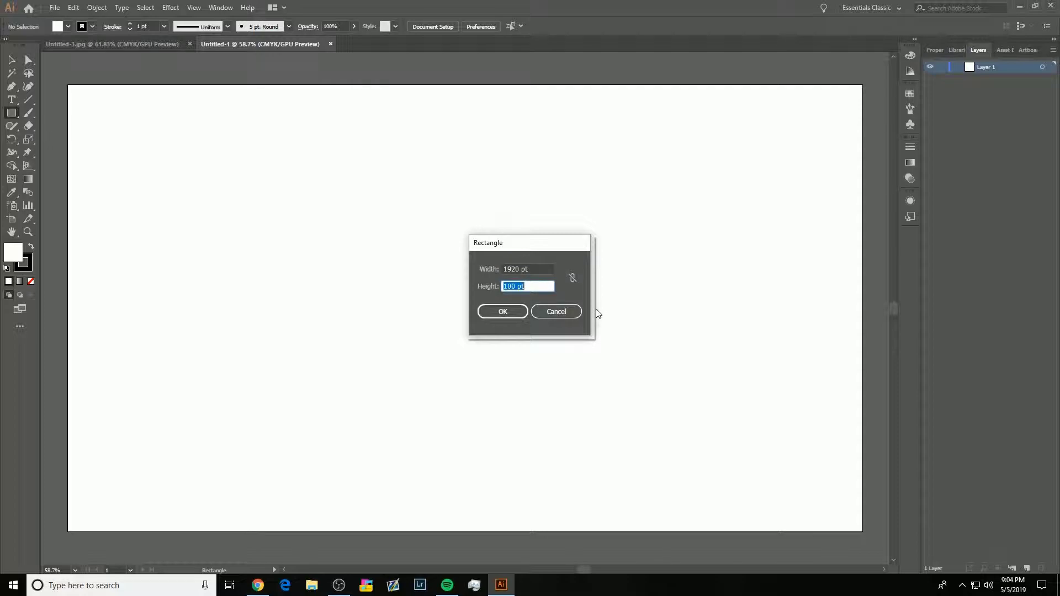
pyautogui.write('1080')
pyautogui.press('Return')
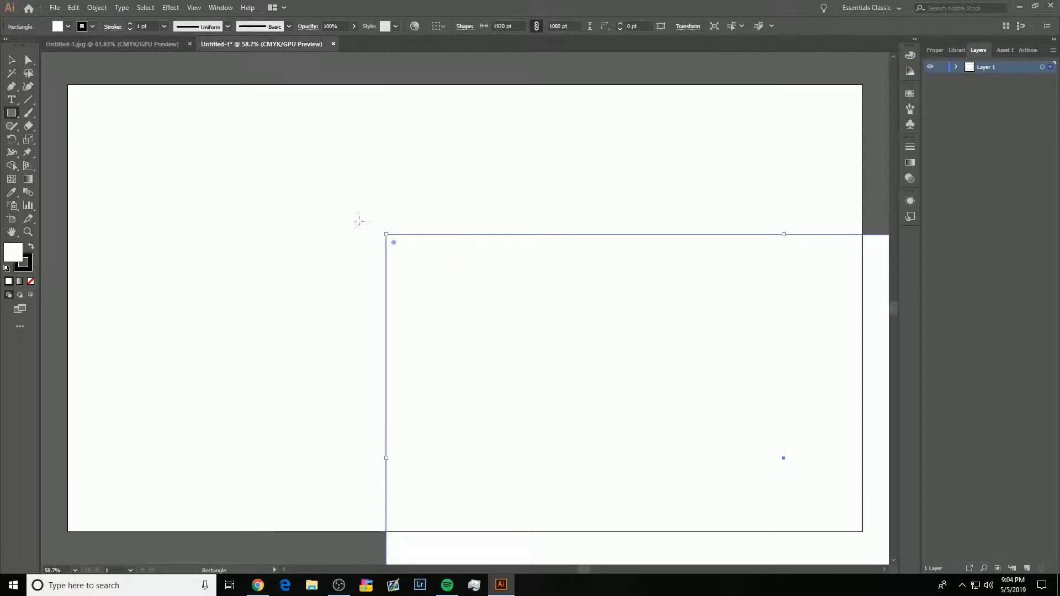
pyautogui.click(10, 59)
pyautogui.moveTo(574, 379)
pyautogui.mouseDown()
pyautogui.moveTo(277, 217)
pyautogui.moveTo(255, 230)
pyautogui.mouseUp()
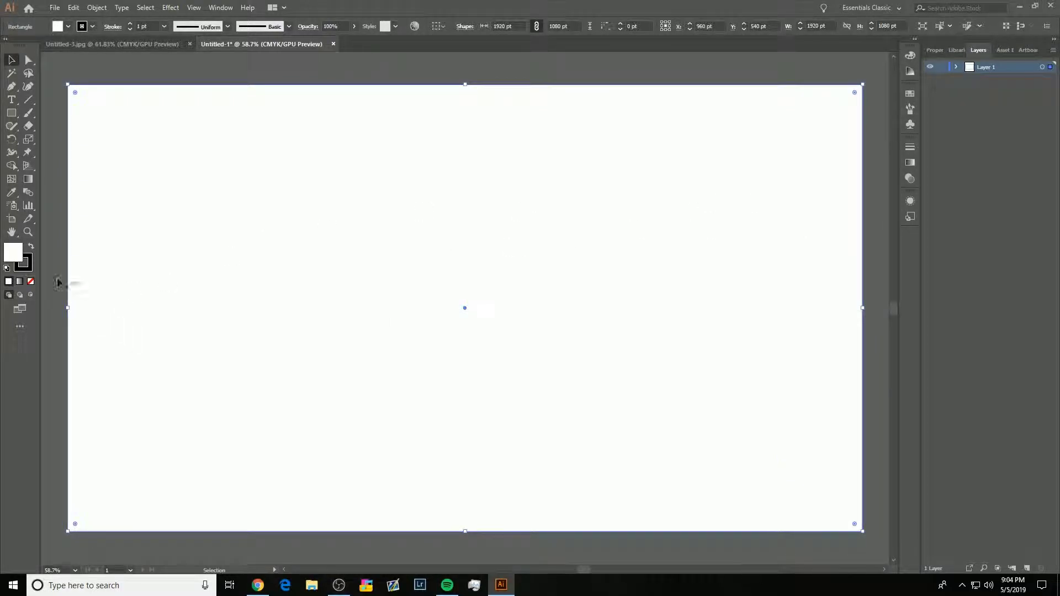
# - Give the background rectangle no stroke and a dark navy #04071e fill
pyautogui.click(31, 281)
pyautogui.doubleClick(13, 253)
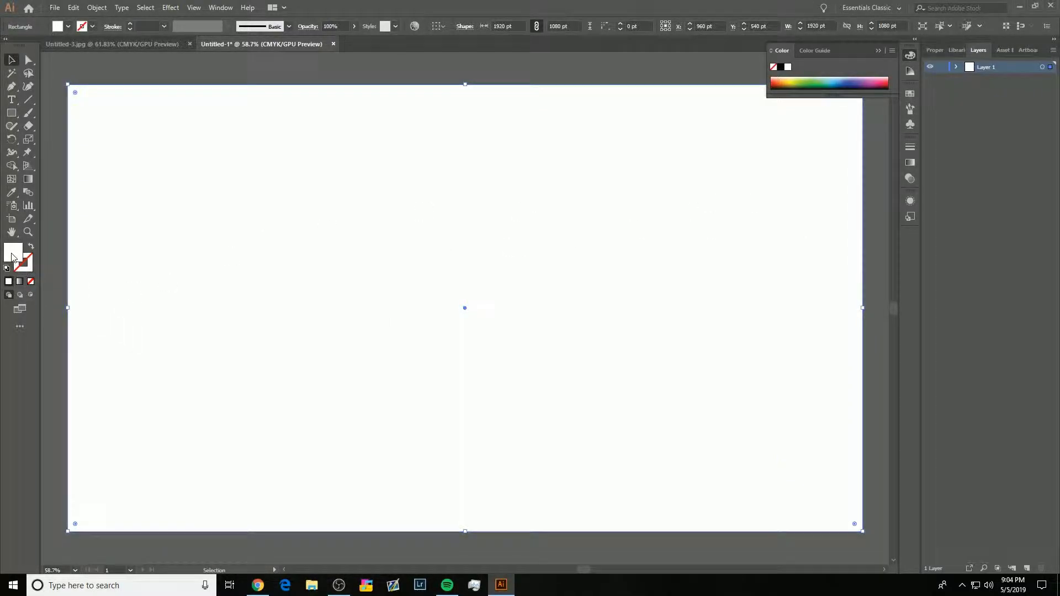
pyautogui.moveTo(515, 314)
pyautogui.mouseDown()
pyautogui.moveTo(412, 355)
pyautogui.moveTo(515, 334)
pyautogui.mouseUp()
pyautogui.click(546, 267)
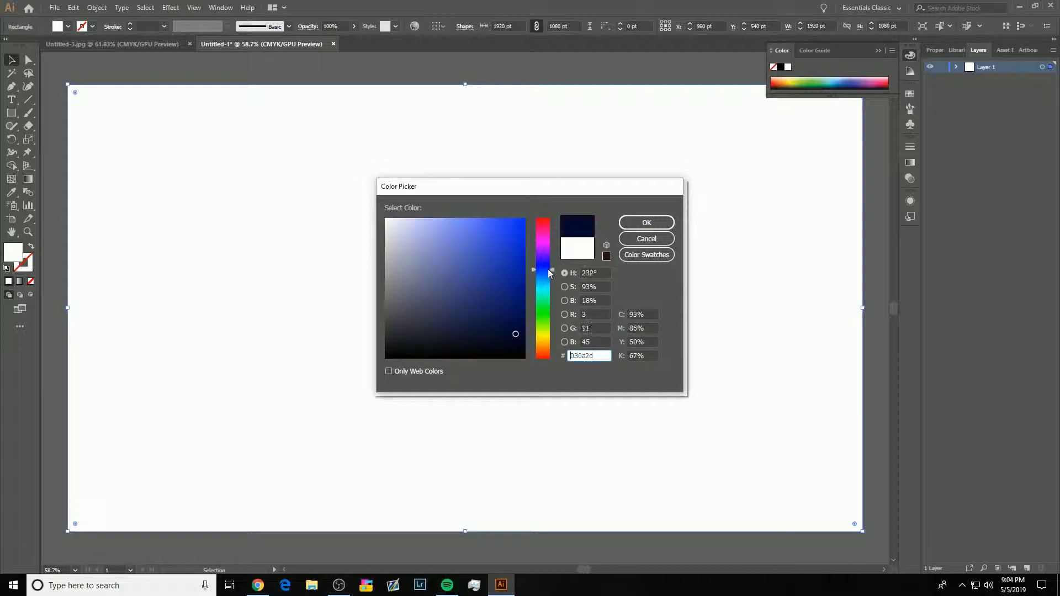
pyautogui.click(646, 223)
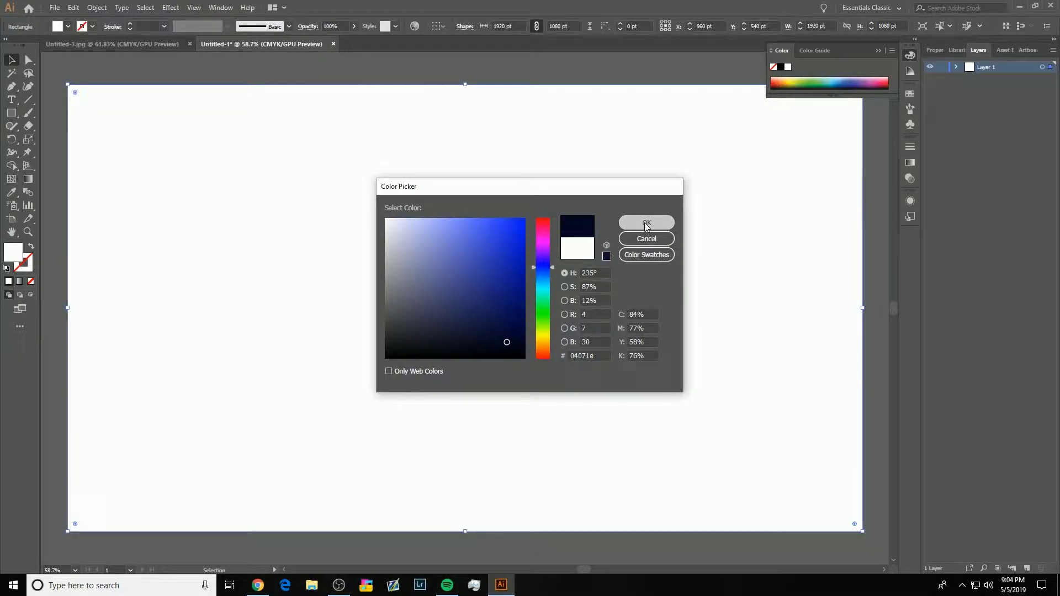
pyautogui.click(82, 70)
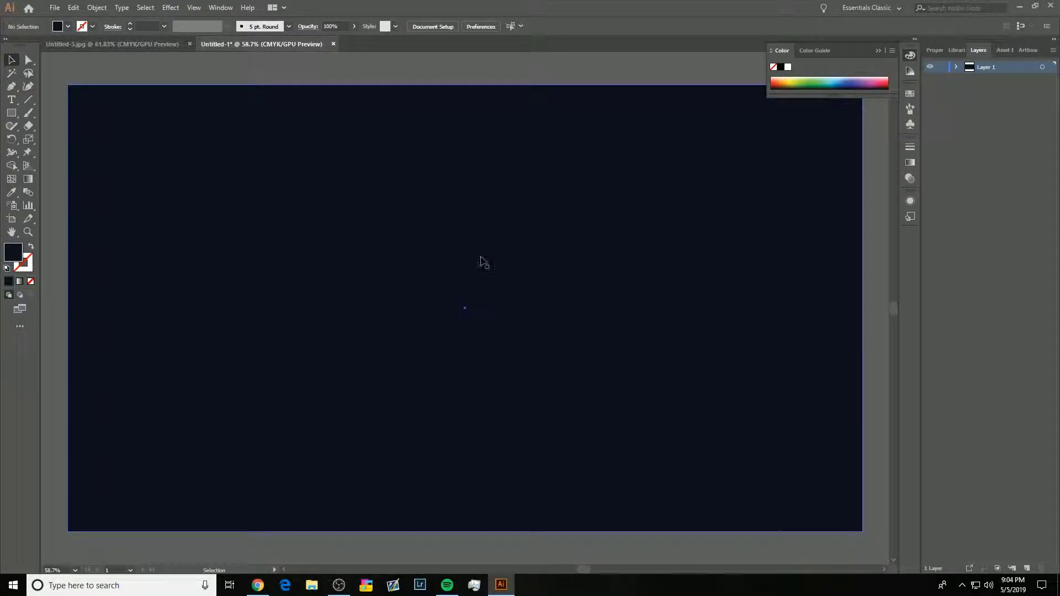
pyautogui.click(910, 56)
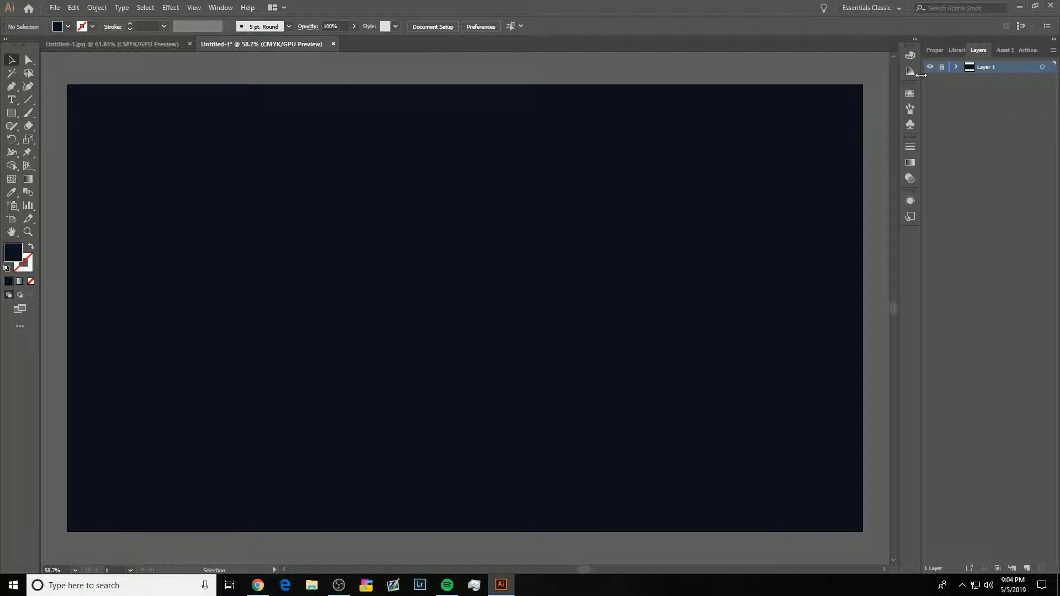
# - Rename Layer 1 to BG
pyautogui.doubleClick(980, 68)
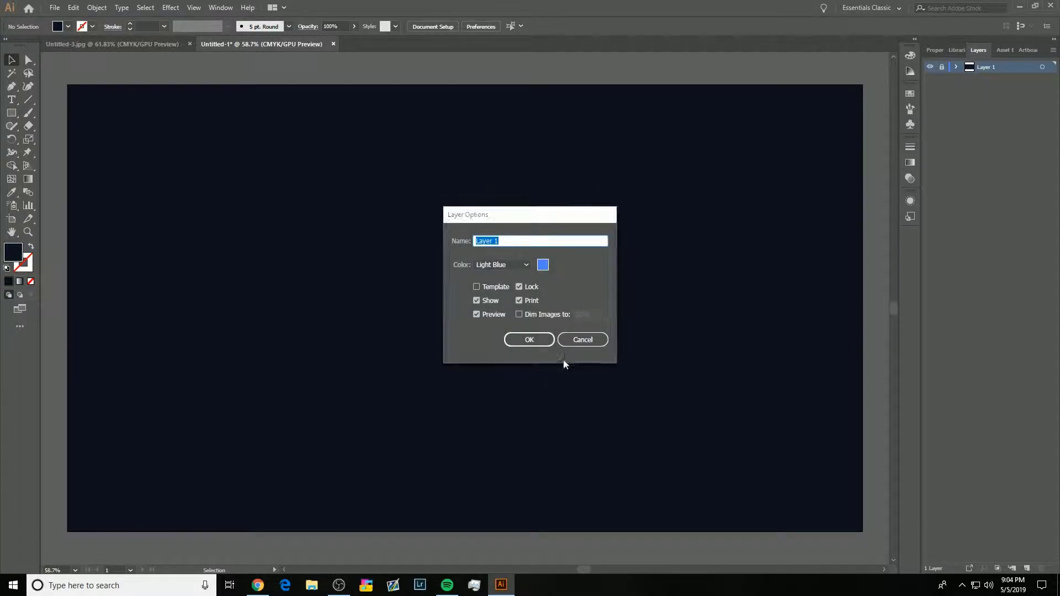
pyautogui.write('BG')
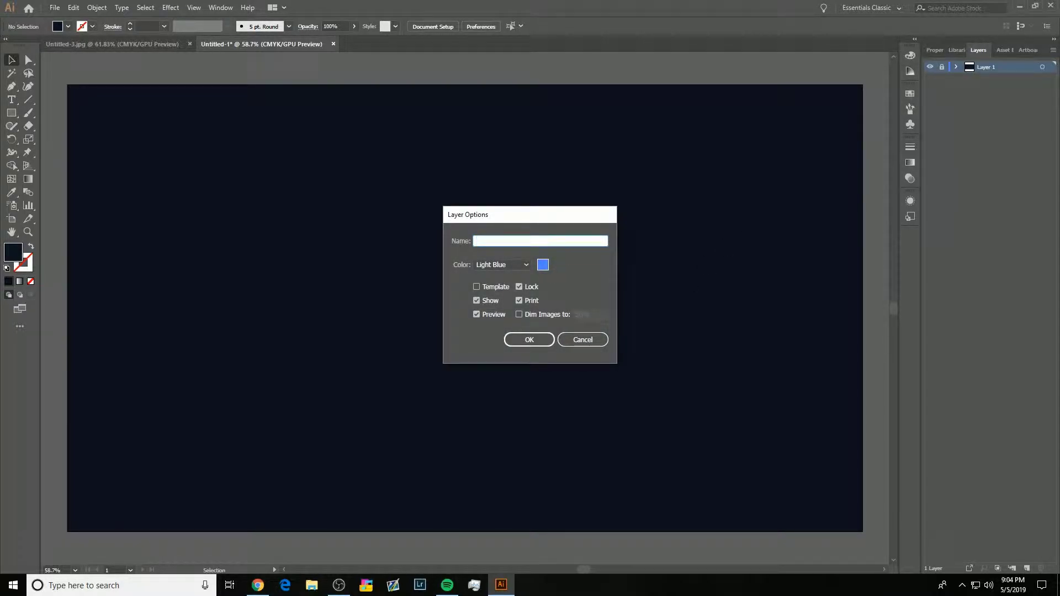
pyautogui.press('Return')
pyautogui.click(1043, 137)
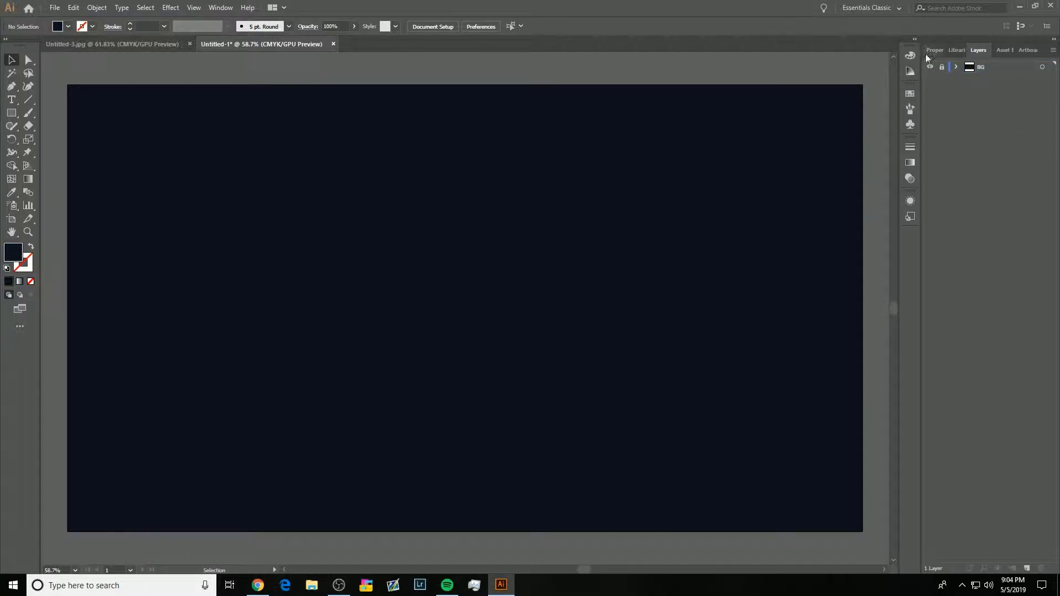
# - Add a new layer named Spheres above BG
pyautogui.click(1028, 569)
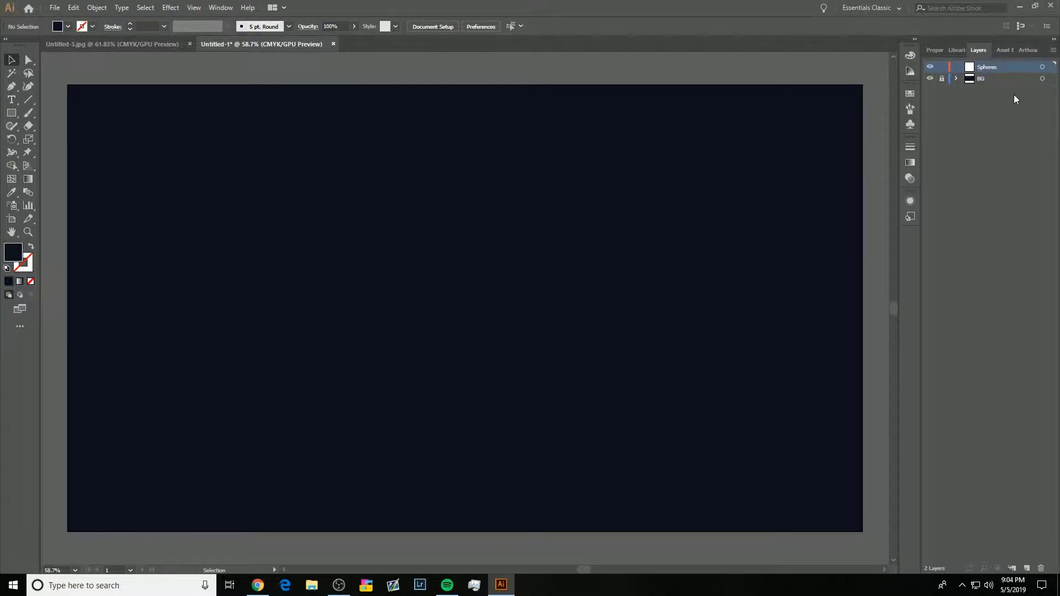
pyautogui.click(988, 118)
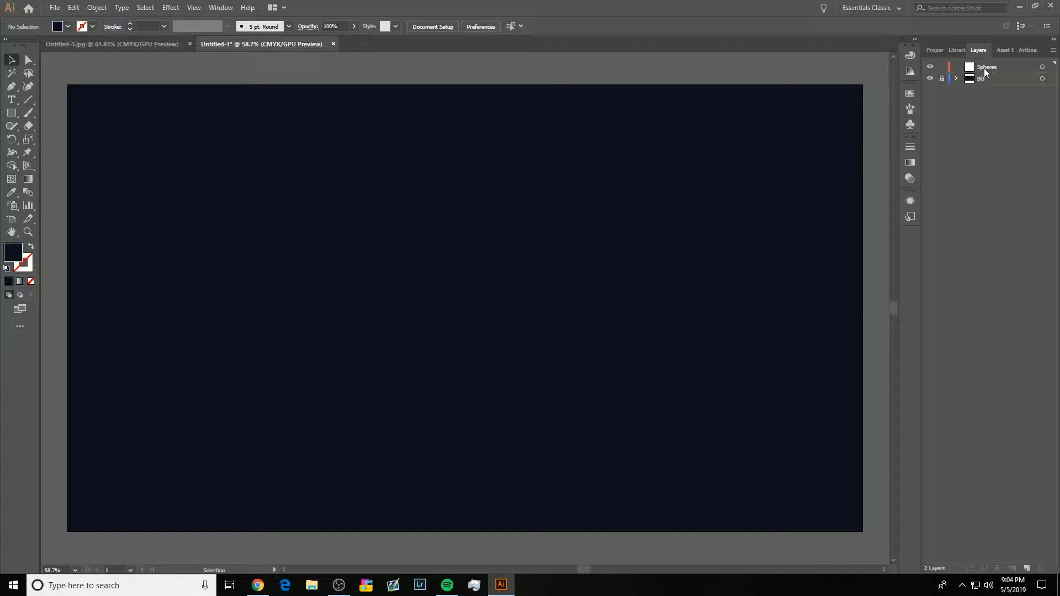
pyautogui.click(8, 113)
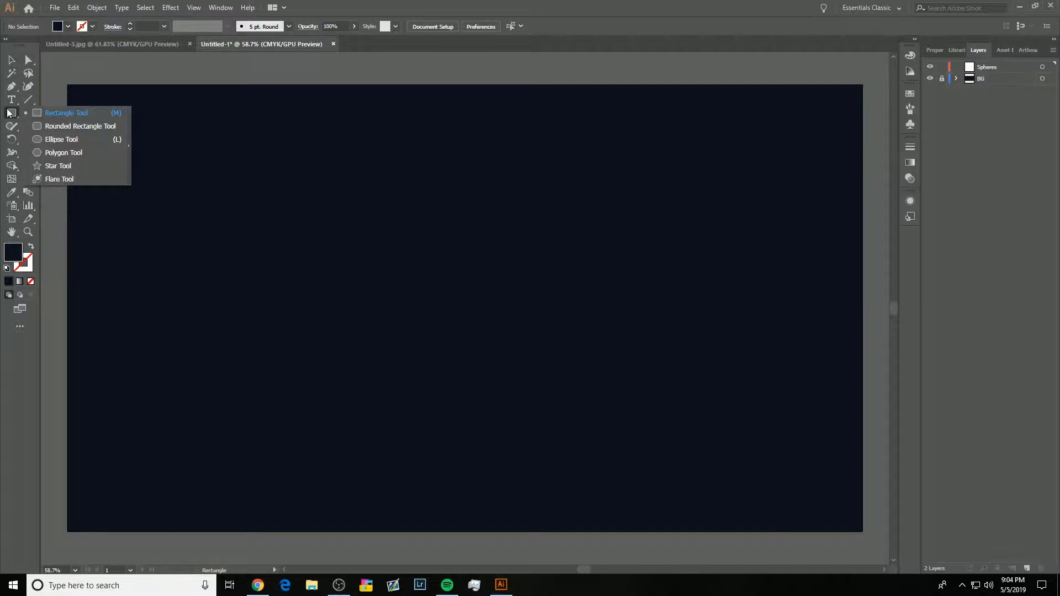
# - Draw a 300 × 300 pt circle with the Ellipse tool
pyautogui.click(49, 139)
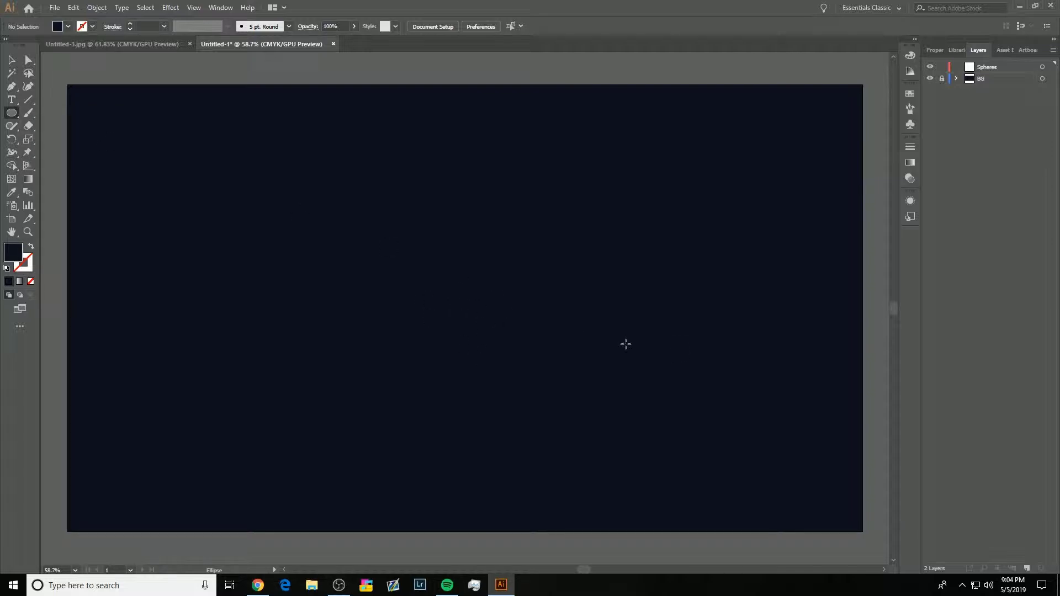
pyautogui.click(7, 114)
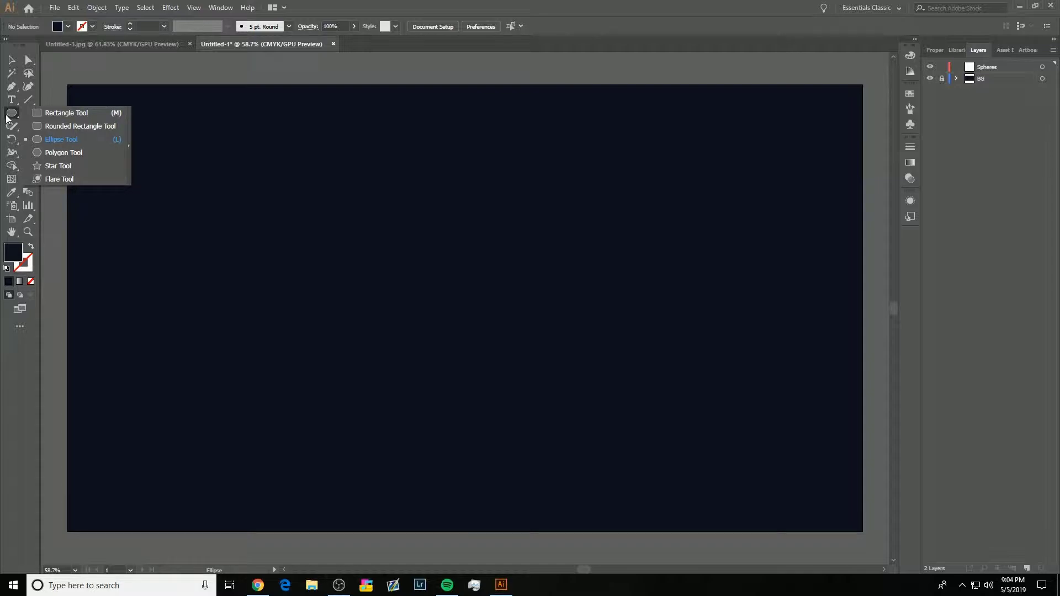
pyautogui.click(48, 142)
pyautogui.click(425, 271)
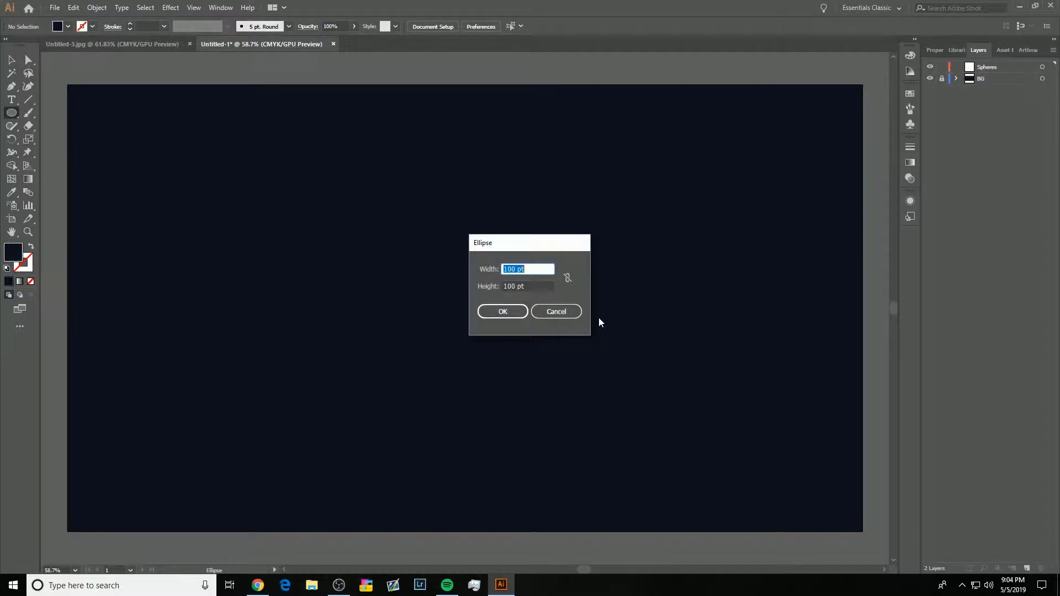
pyautogui.press('BackSpace')
pyautogui.write('300')
pyautogui.press('Tab')
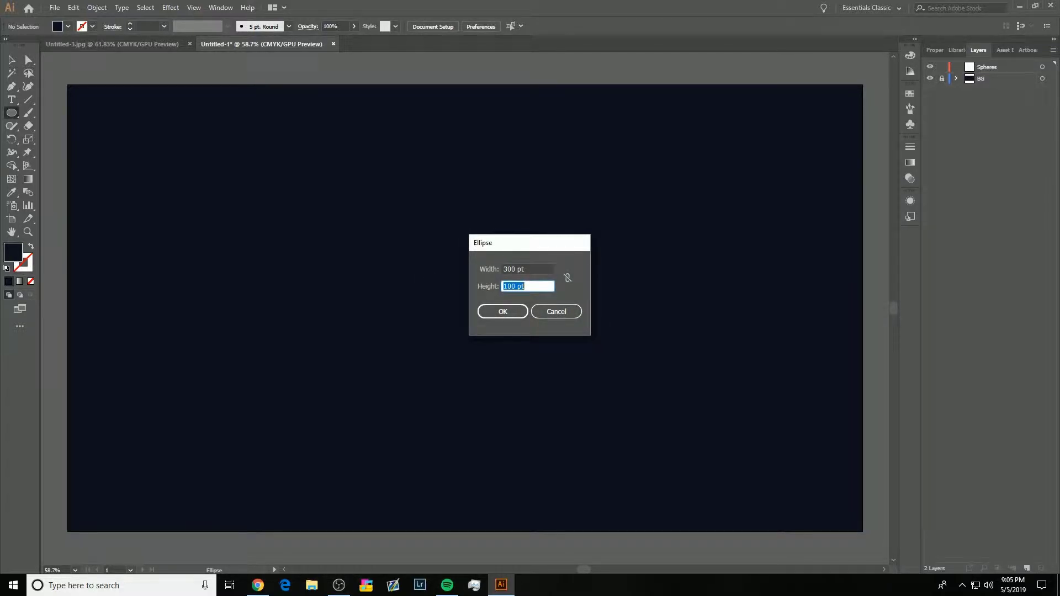
pyautogui.press('BackSpace')
pyautogui.write('300')
pyautogui.press('Return')
# - Move the 300 pt circle to just above the artboard centre
pyautogui.click(11, 60)
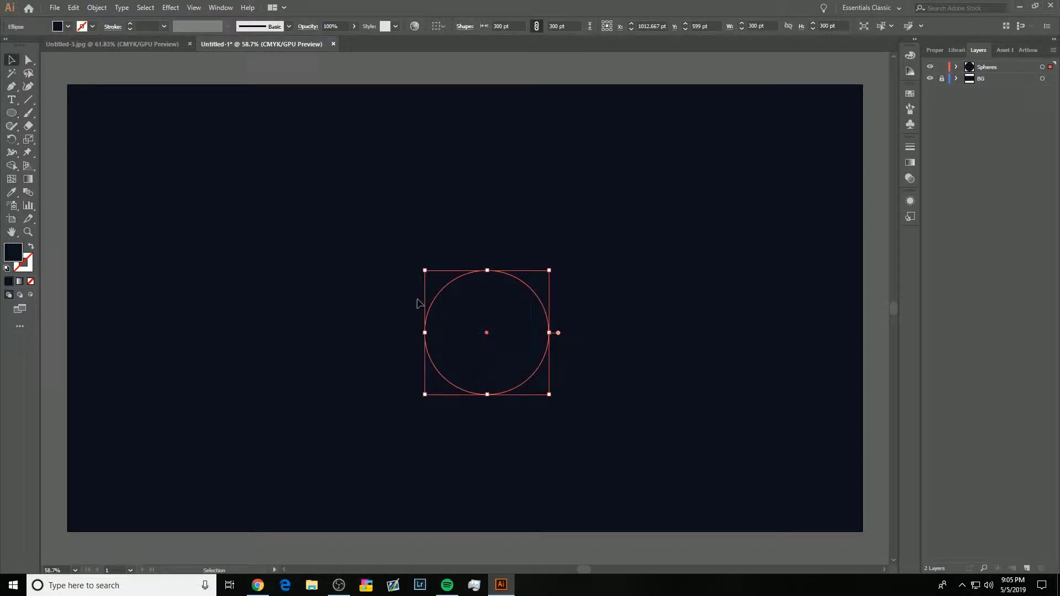
pyautogui.moveTo(464, 336); pyautogui.dragTo(437, 270)
pyautogui.moveTo(398, 204); pyautogui.dragTo(362, 218)
pyautogui.hotkey('ctrl', 'z')
pyautogui.moveTo(440, 240); pyautogui.dragTo(496, 277)
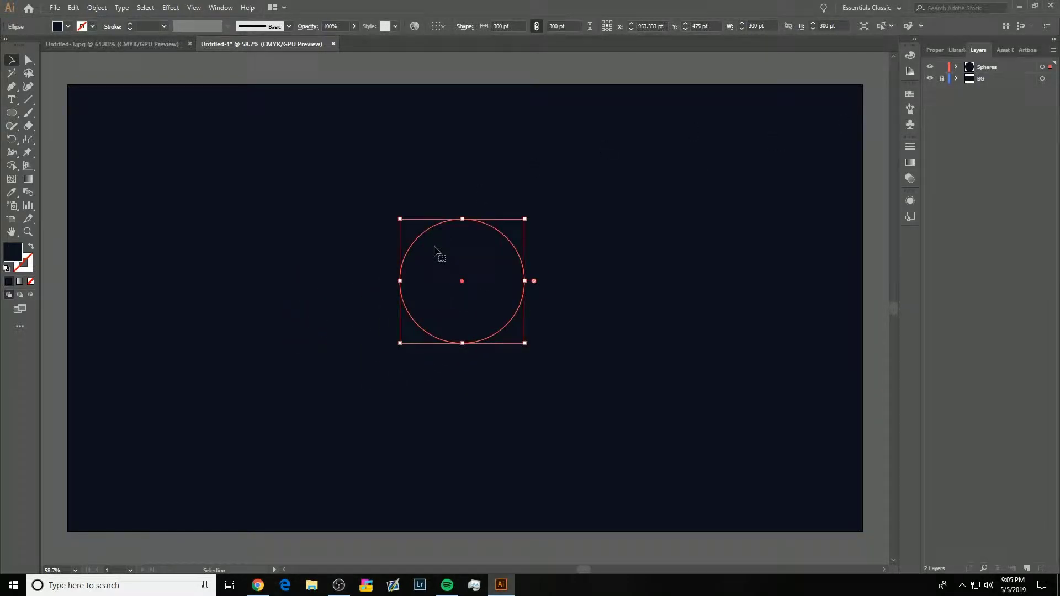
# - Fill the circle with white #ffffff
pyautogui.doubleClick(10, 253)
pyautogui.write('ffffff')
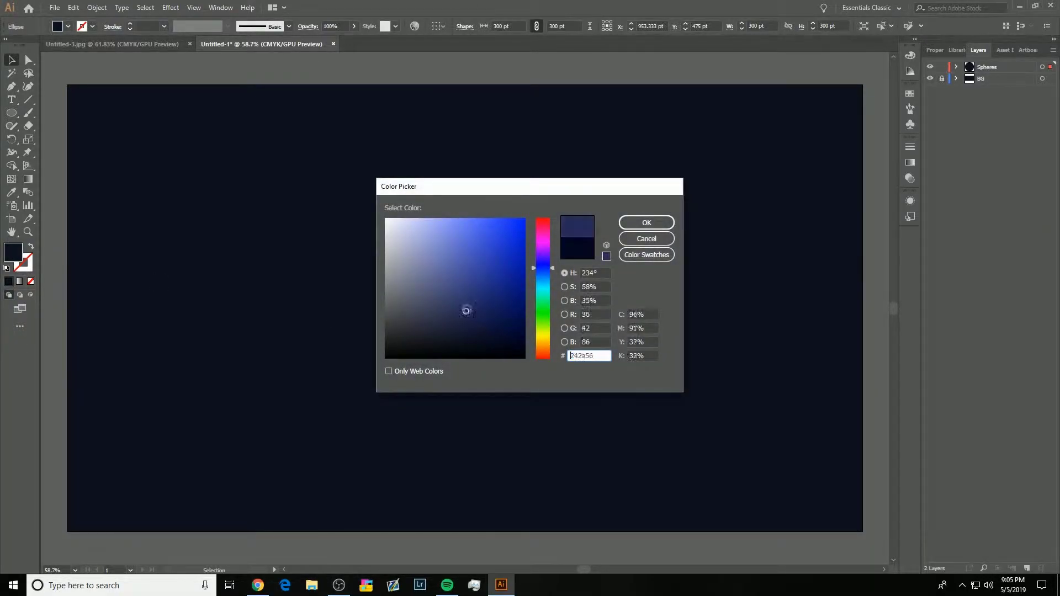
pyautogui.click(644, 223)
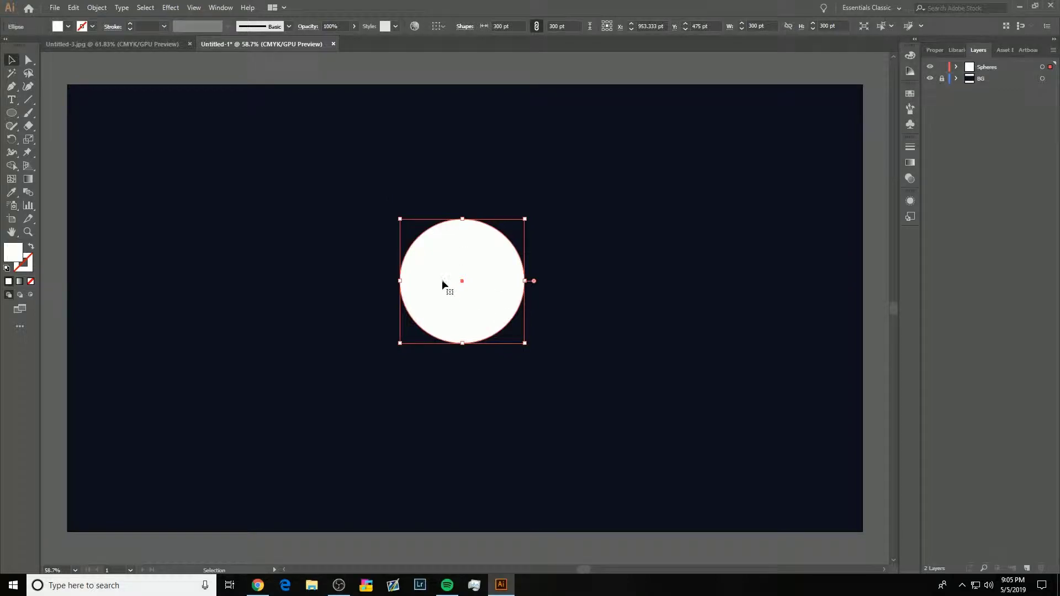
# - Nudge the circle to X 885.333, Y 457.667 pt and expand the Spheres layer
pyautogui.moveTo(442, 281)
pyautogui.mouseDown()
pyautogui.moveTo(414, 300)
pyautogui.moveTo(423, 319)
pyautogui.moveTo(430, 301)
pyautogui.moveTo(425, 310)
pyautogui.moveTo(415, 269)
pyautogui.moveTo(450, 281)
pyautogui.mouseUp()
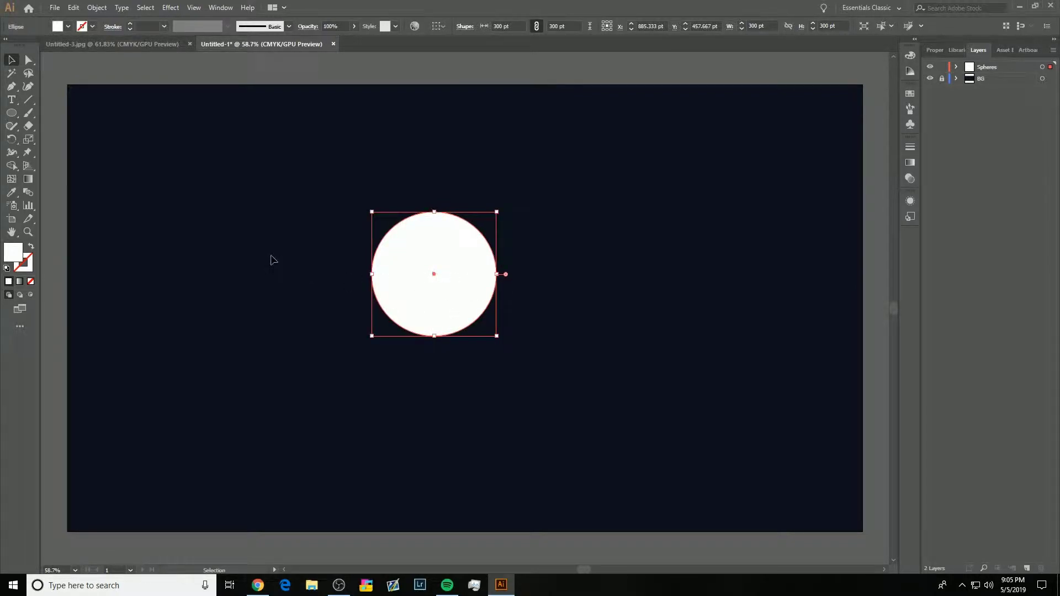
pyautogui.click(277, 258)
pyautogui.click(448, 294)
pyautogui.click(956, 67)
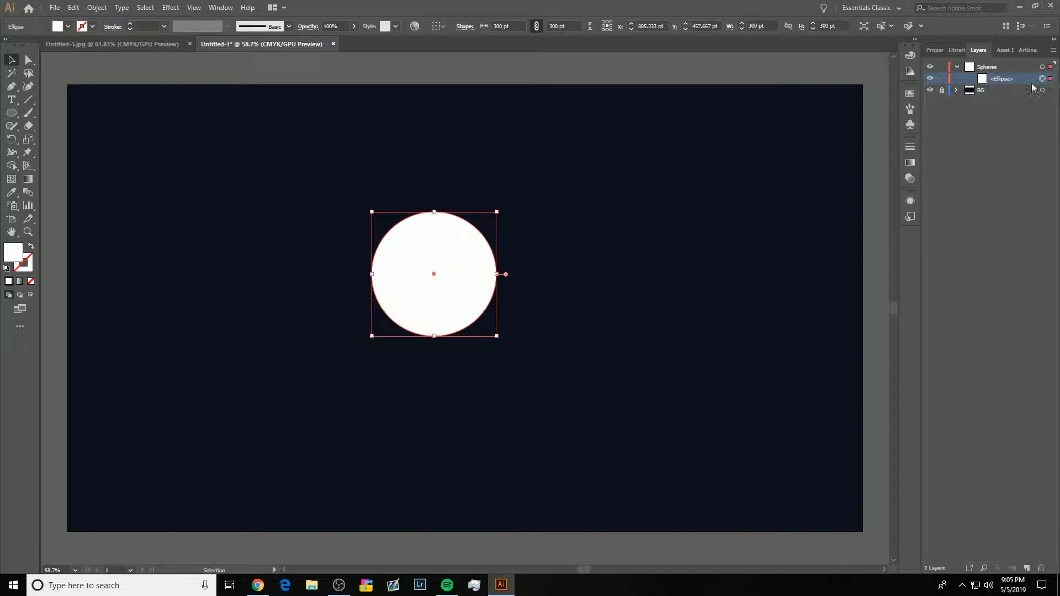
# - Offset the white circle's path by 40 pt, adding a 380 pt ring
pyautogui.click(97, 7)
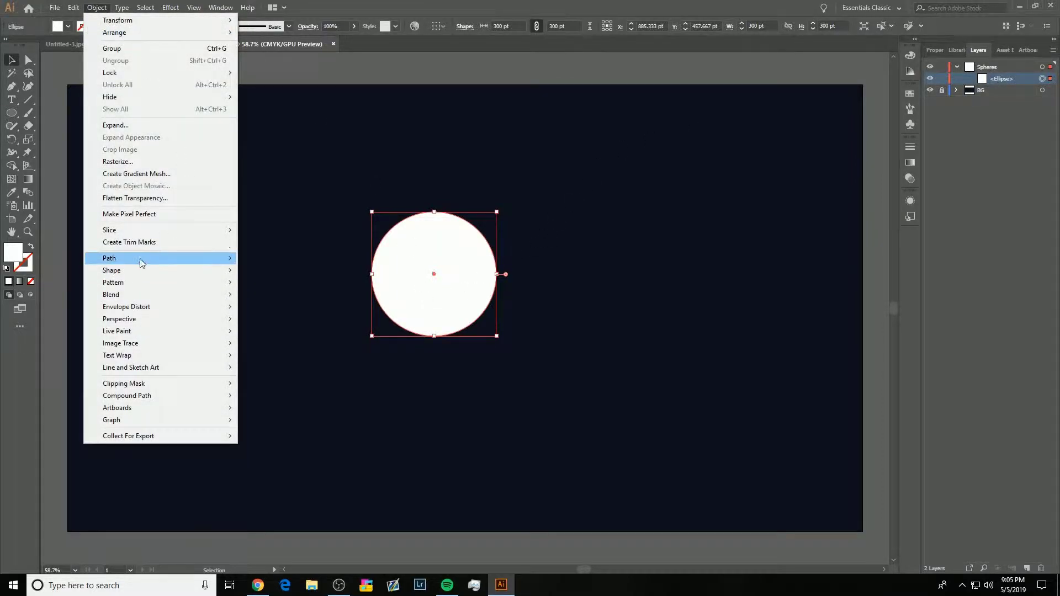
pyautogui.moveTo(141, 263)
pyautogui.click(298, 299)
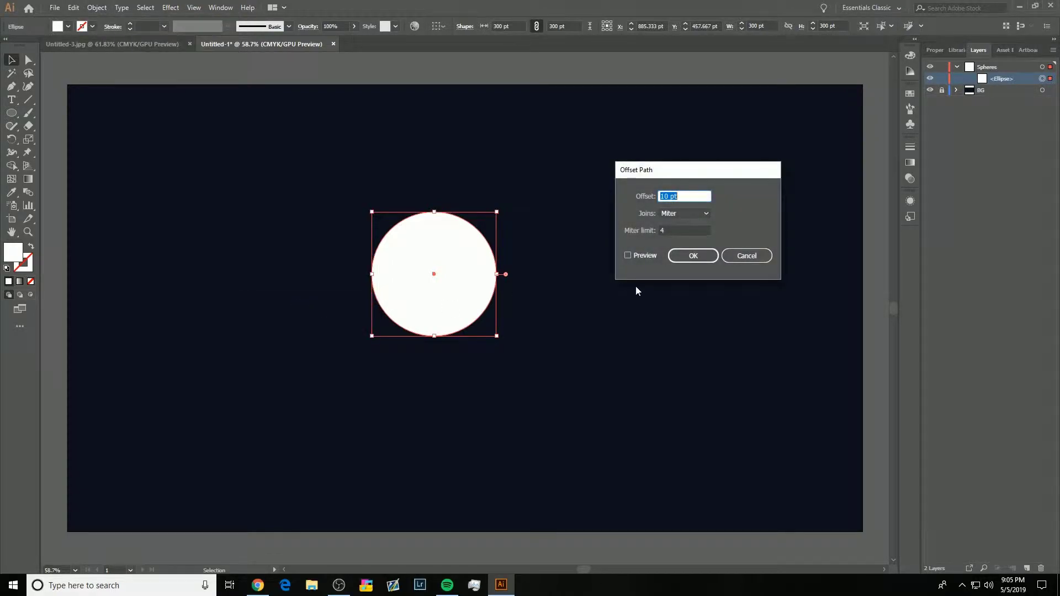
pyautogui.click(644, 260)
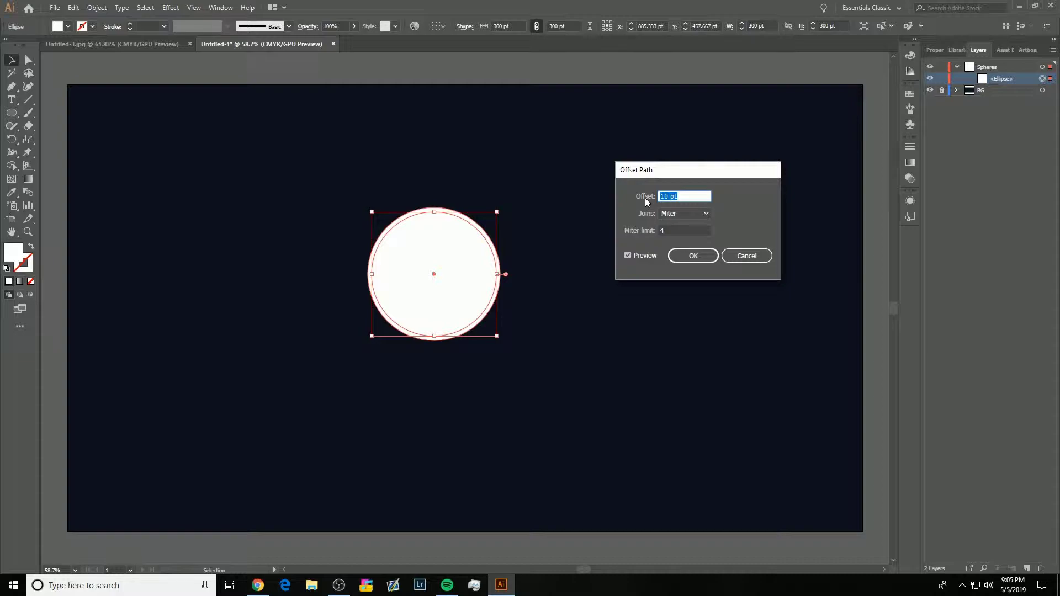
pyautogui.write('10')
pyautogui.press('Tab')
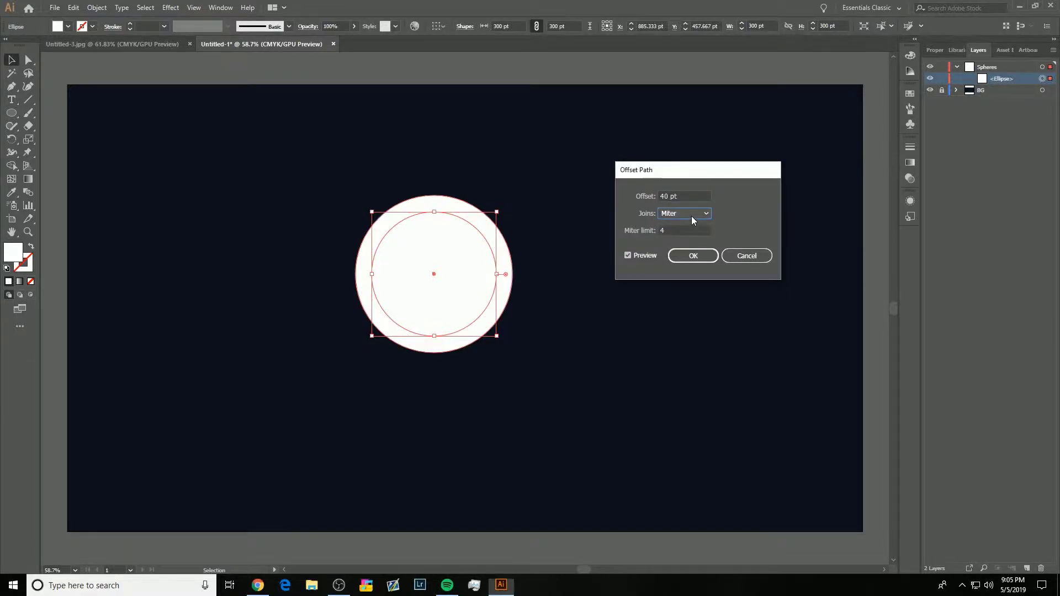
pyautogui.click(638, 256)
pyautogui.click(638, 256)
pyautogui.click(689, 258)
# - Repeat the 40 pt Offset Path twice, adding 460 and 540 pt rings
pyautogui.click(97, 7)
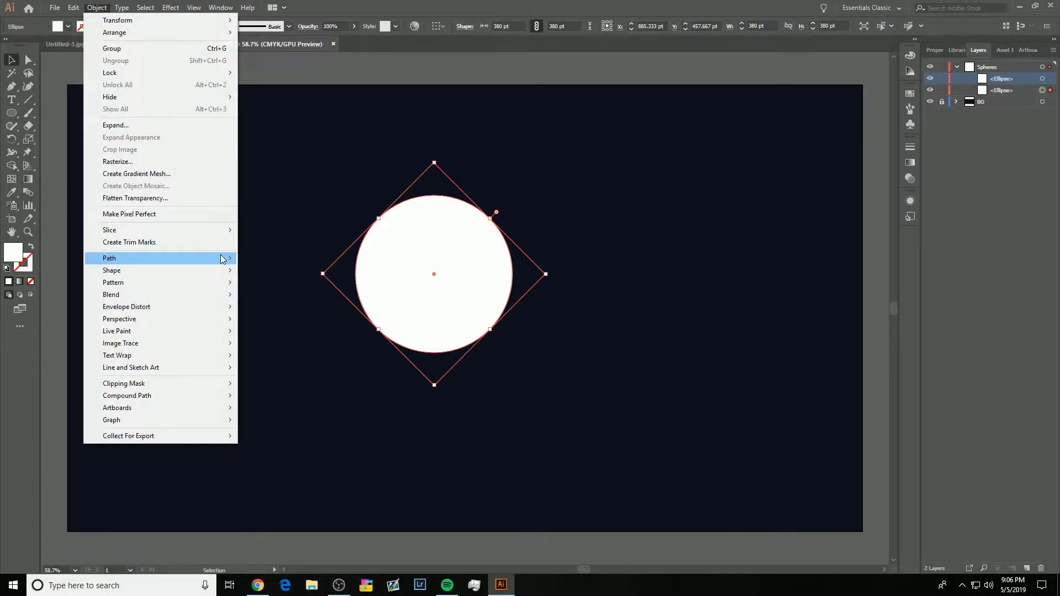
pyautogui.moveTo(224, 259)
pyautogui.click(298, 299)
pyautogui.click(693, 257)
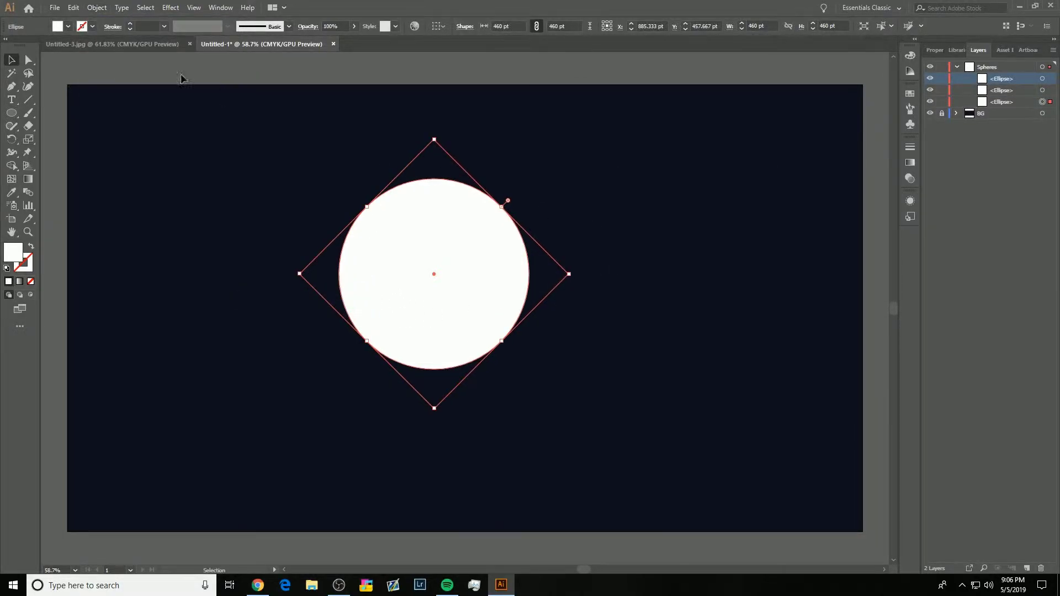
pyautogui.click(97, 7)
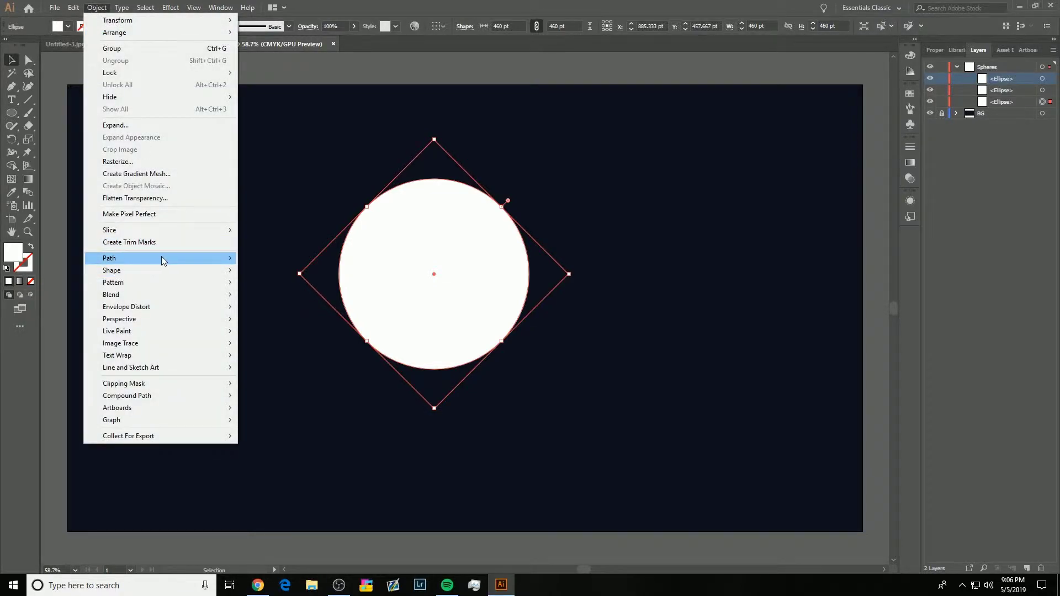
pyautogui.moveTo(161, 257)
pyautogui.click(277, 299)
pyautogui.click(693, 258)
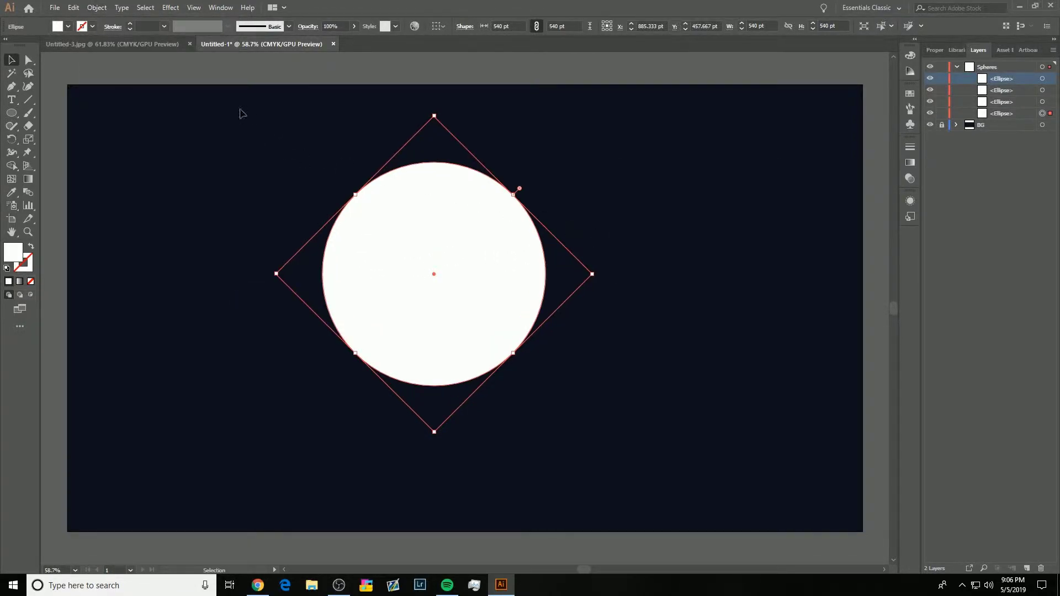
# - Add a final 40 pt offset ring at 620 pt and select all five circles
pyautogui.click(97, 7)
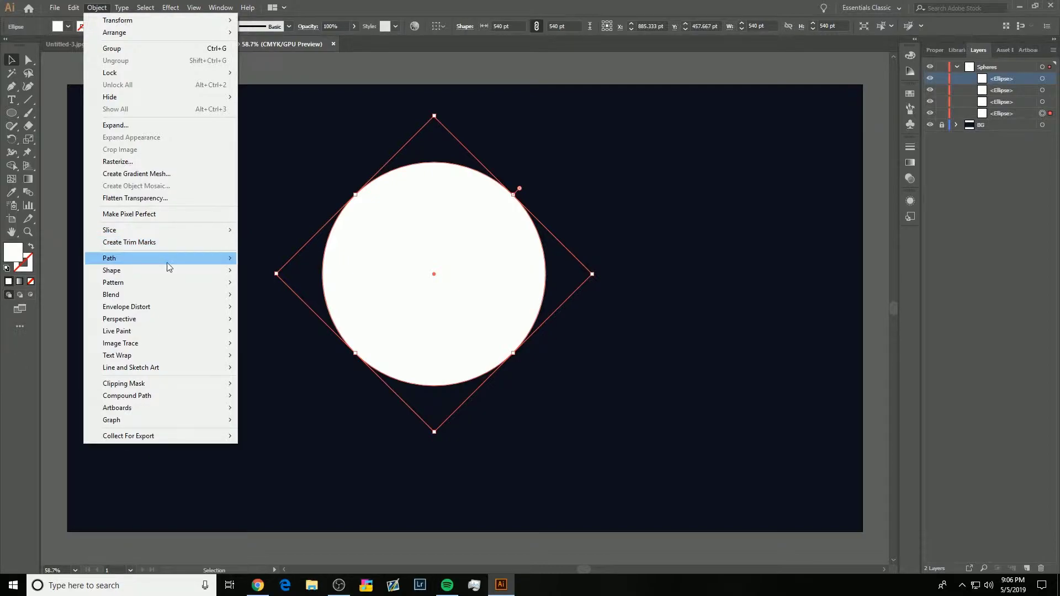
pyautogui.moveTo(166, 258)
pyautogui.click(291, 299)
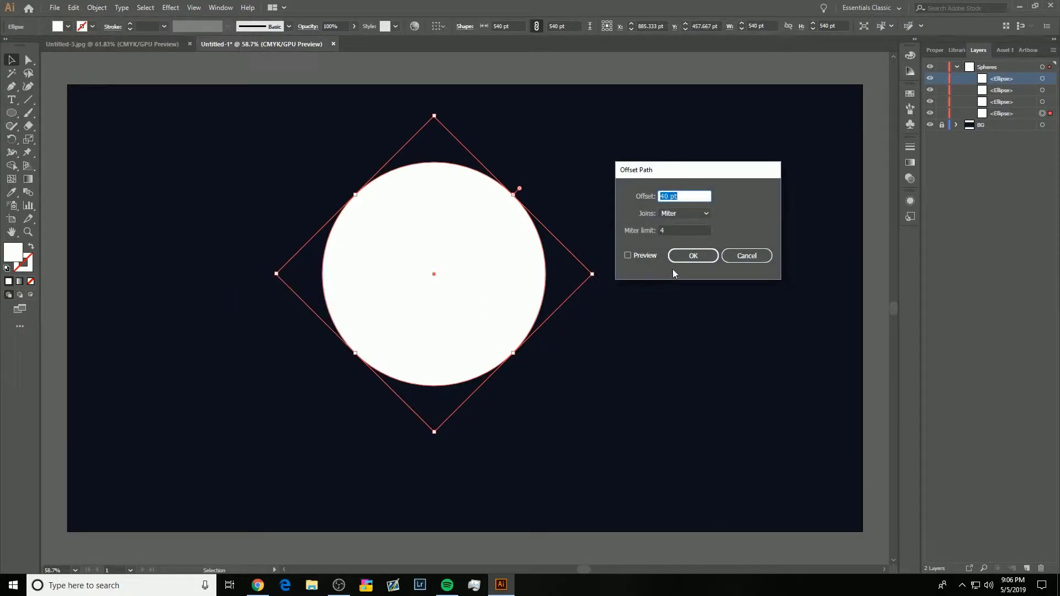
pyautogui.click(682, 257)
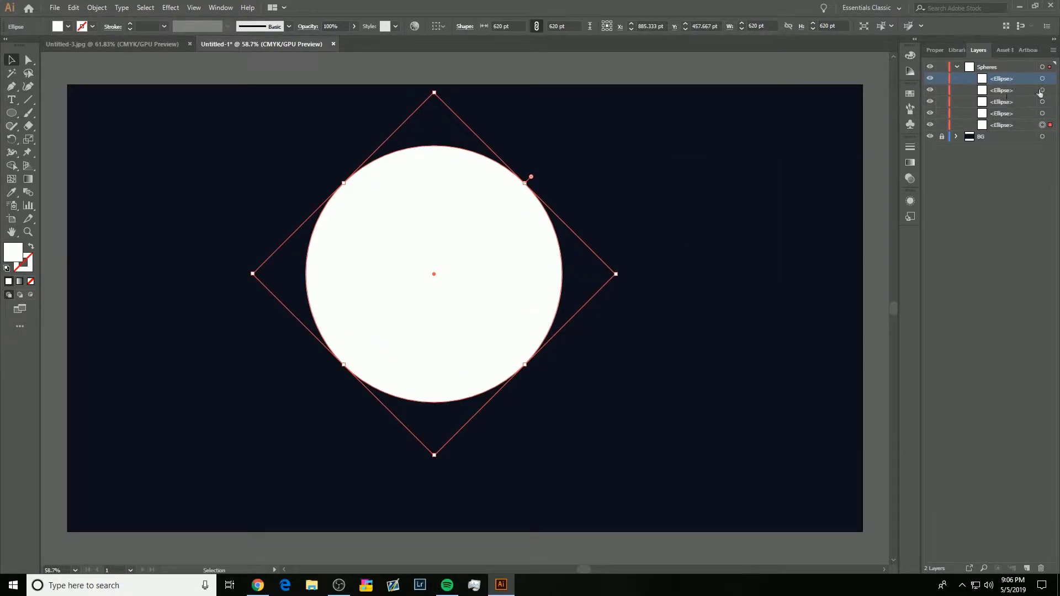
pyautogui.click(1050, 113)
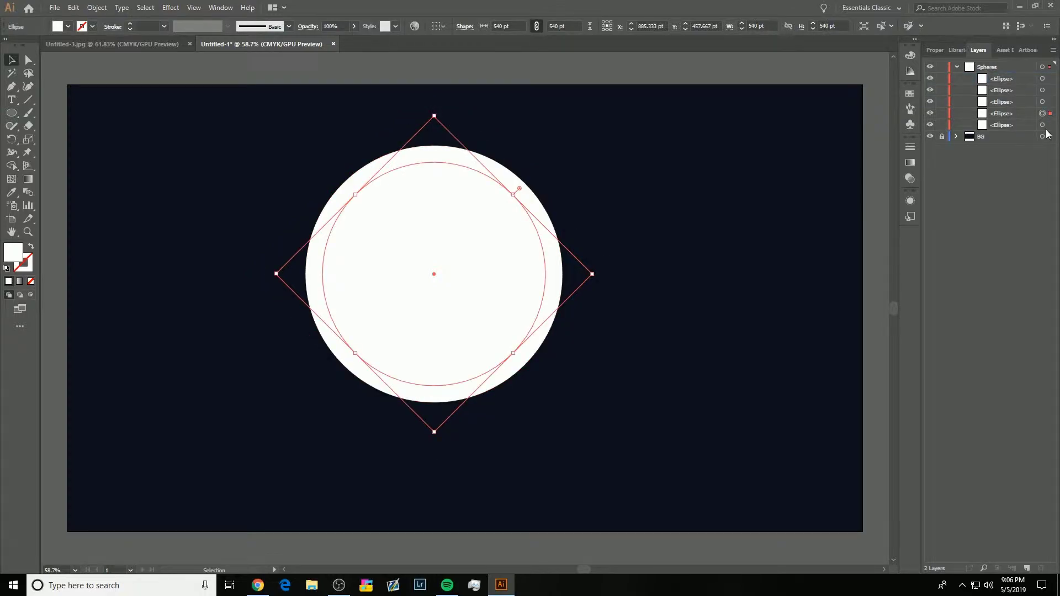
pyautogui.moveTo(624, 411); pyautogui.dragTo(480, 319)
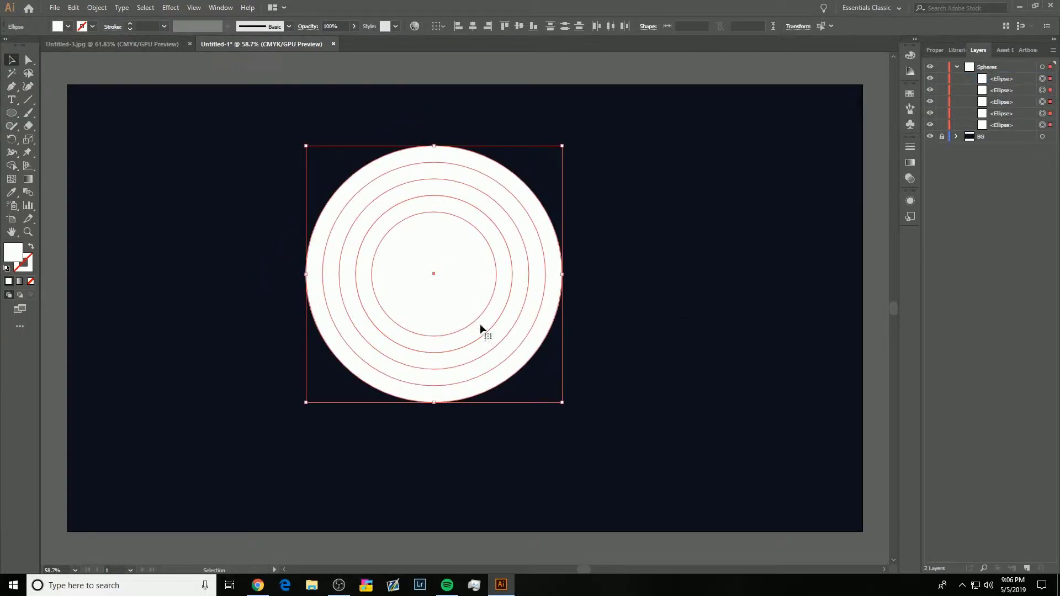
# - Select the 620, 540, 460 and 380 pt rings in Layers, excluding the white circle
pyautogui.click(1009, 296)
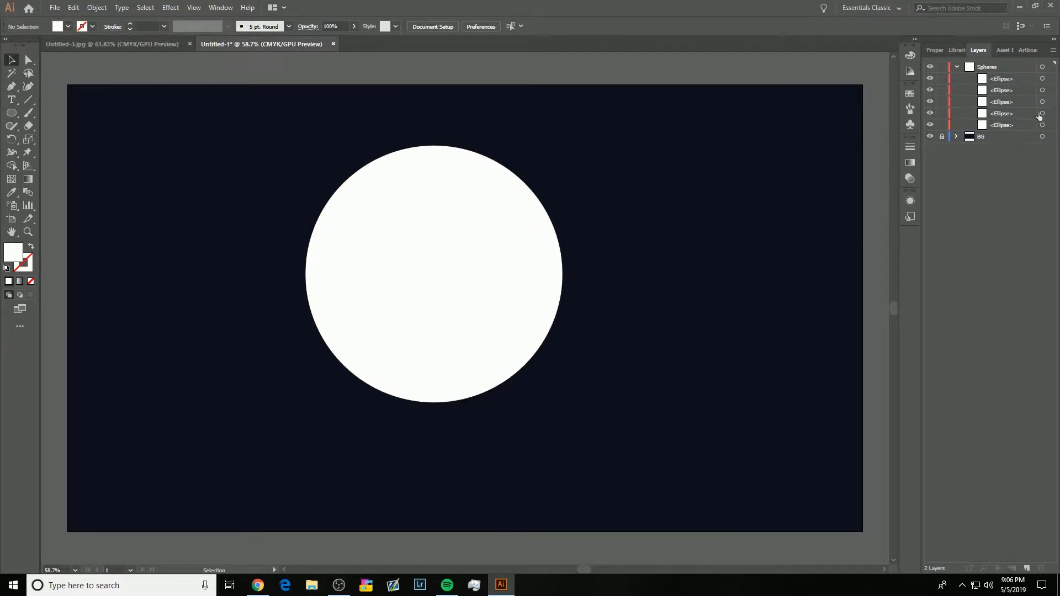
pyautogui.click(1050, 125)
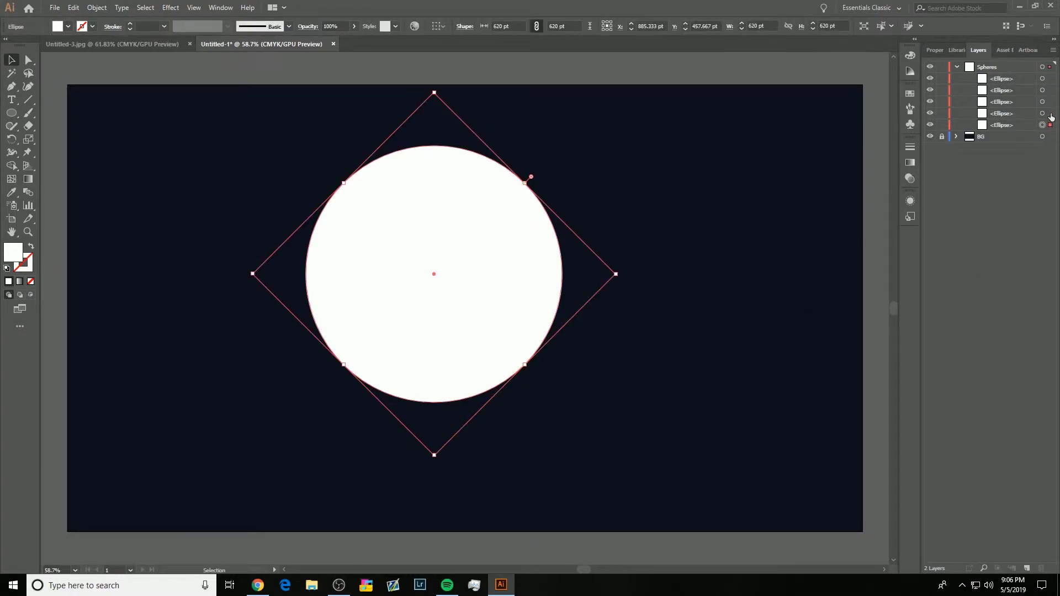
pyautogui.keyDown('shift'); pyautogui.click(1050, 113); pyautogui.keyUp('shift')
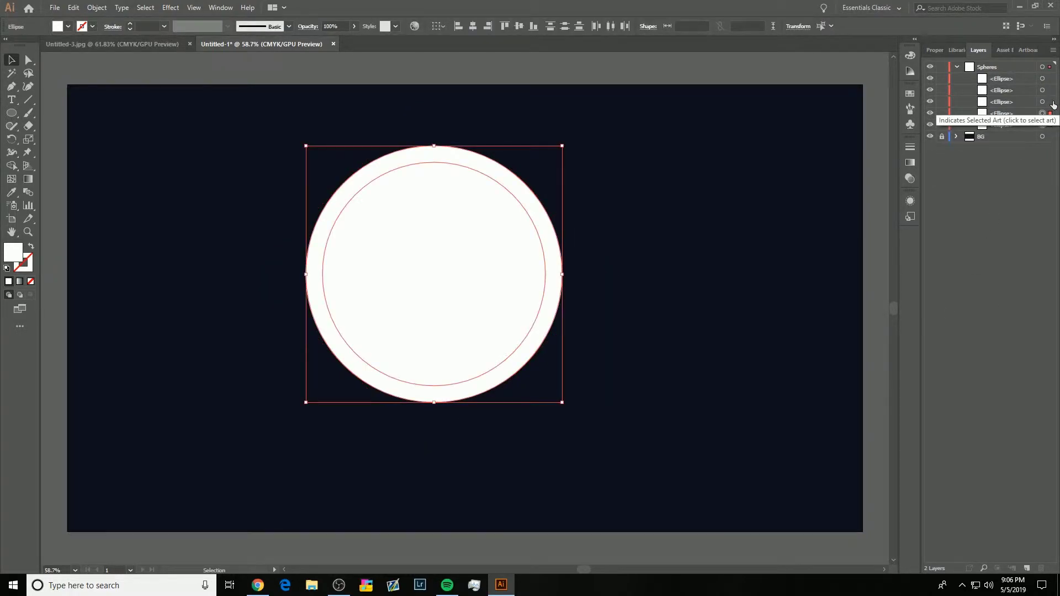
pyautogui.keyDown('shift'); pyautogui.click(1052, 102); pyautogui.keyUp('shift')
pyautogui.keyDown('shift'); pyautogui.click(1053, 90); pyautogui.keyUp('shift')
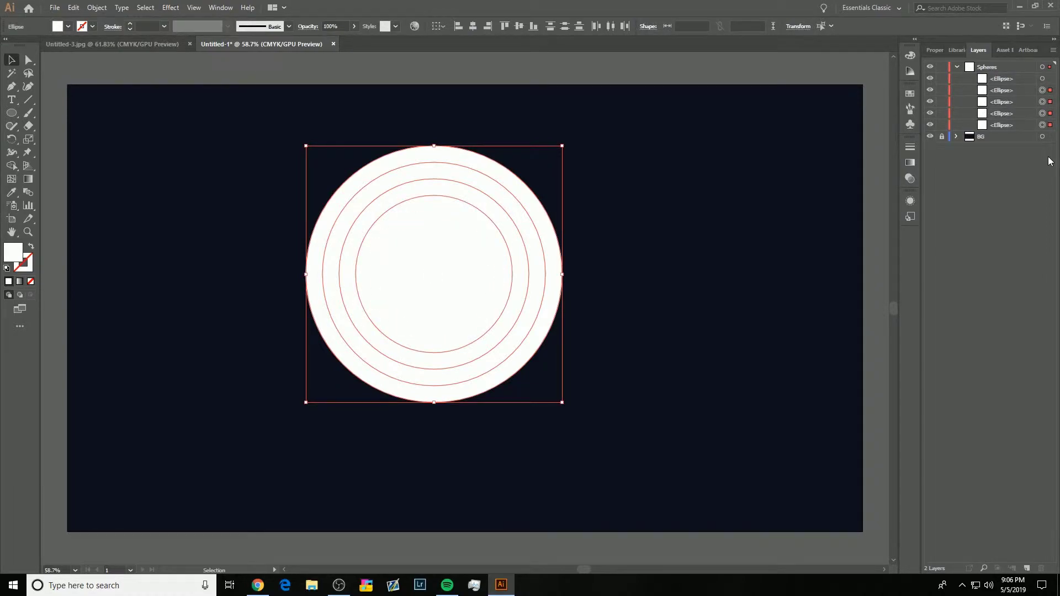
pyautogui.moveTo(501, 354); pyautogui.dragTo(777, 378)
pyautogui.hotkey('ctrl', 'z')
# - Set the four outer rings' opacity to 15%
pyautogui.click(940, 51)
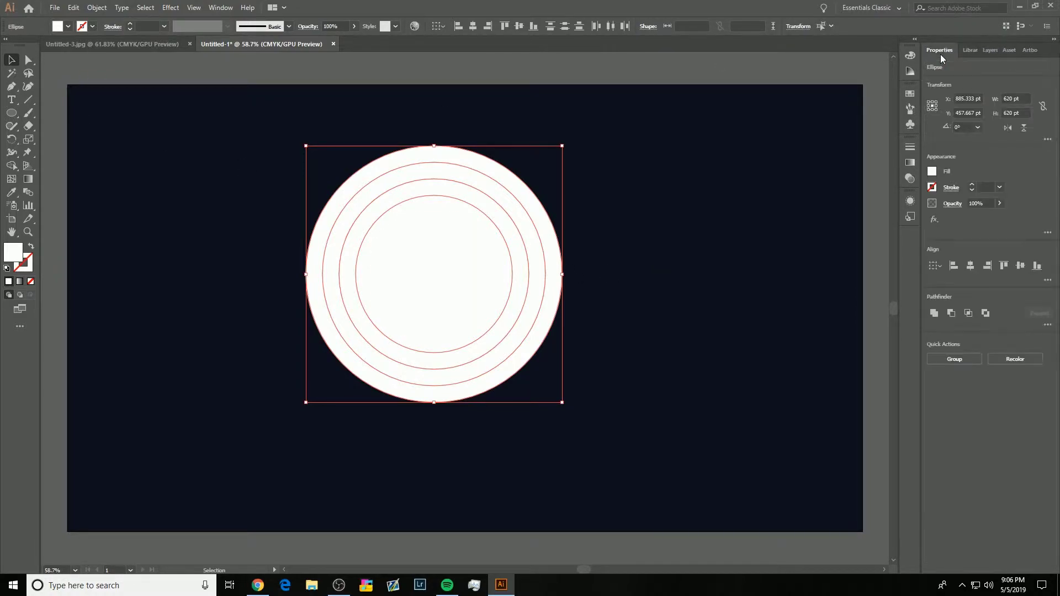
pyautogui.click(214, 8)
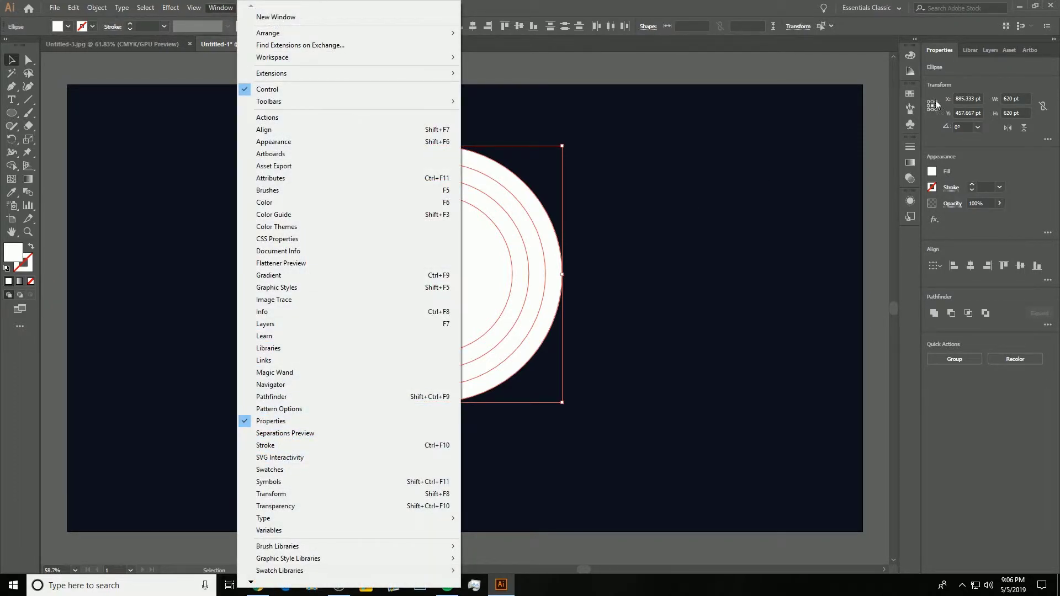
pyautogui.click(937, 51)
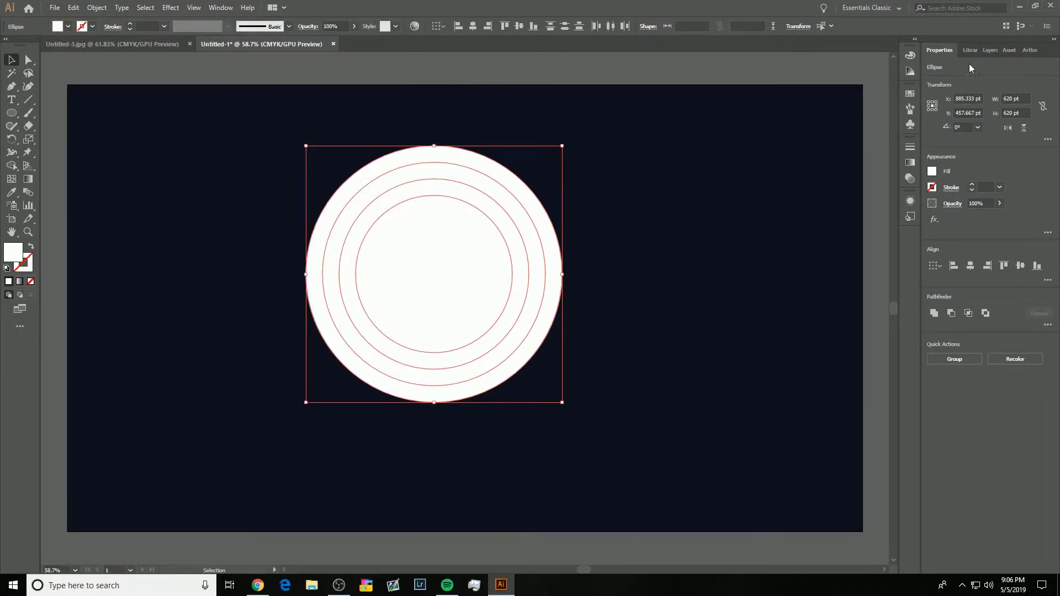
pyautogui.click(953, 204)
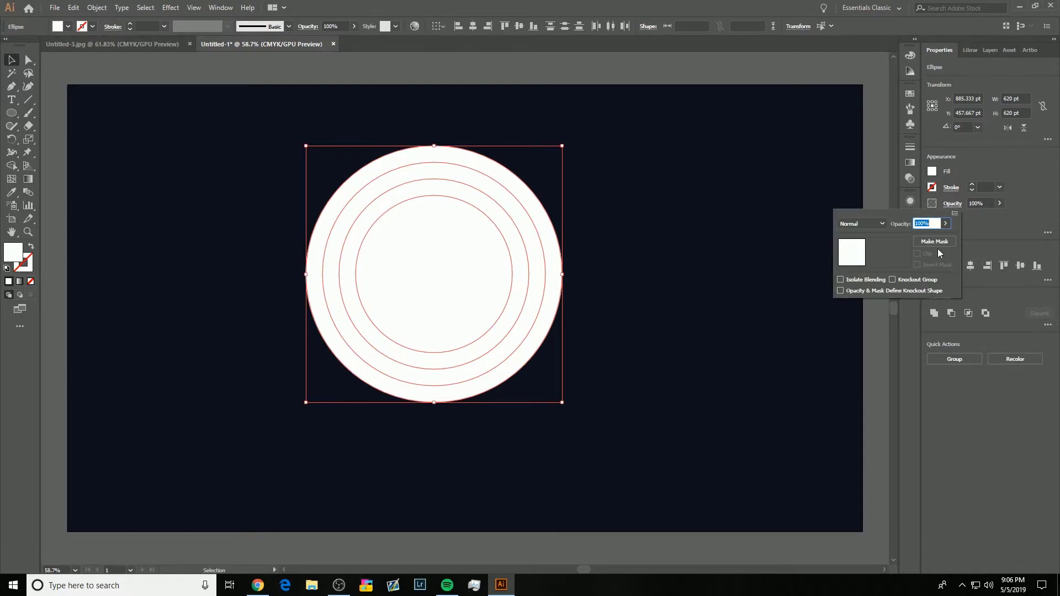
pyautogui.press('Return')
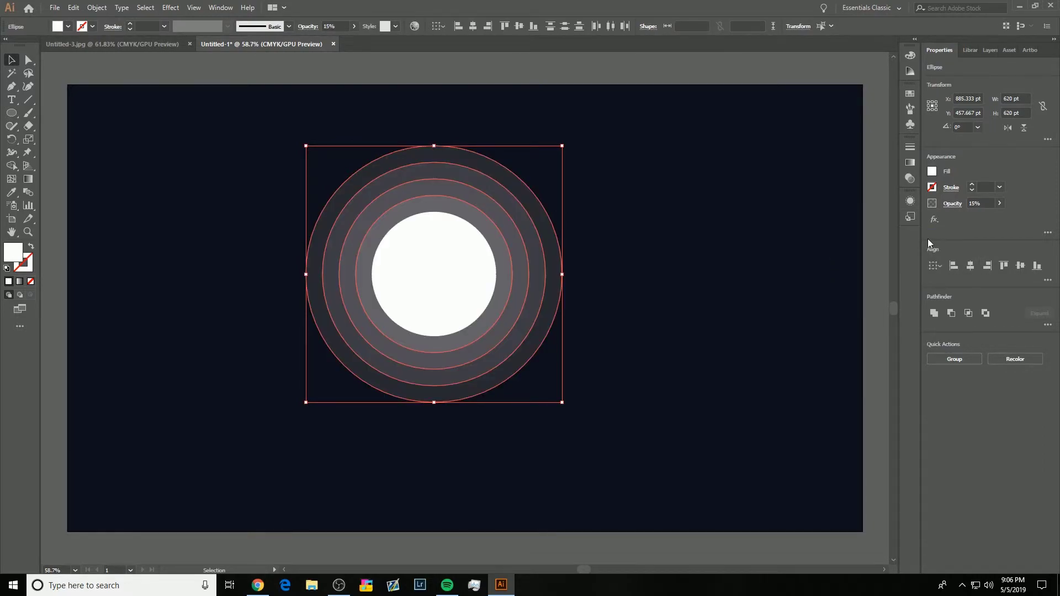
# - Select all the concentric circles and shift the whole sun slightly
pyautogui.click(624, 335)
pyautogui.moveTo(634, 355); pyautogui.dragTo(234, 196)
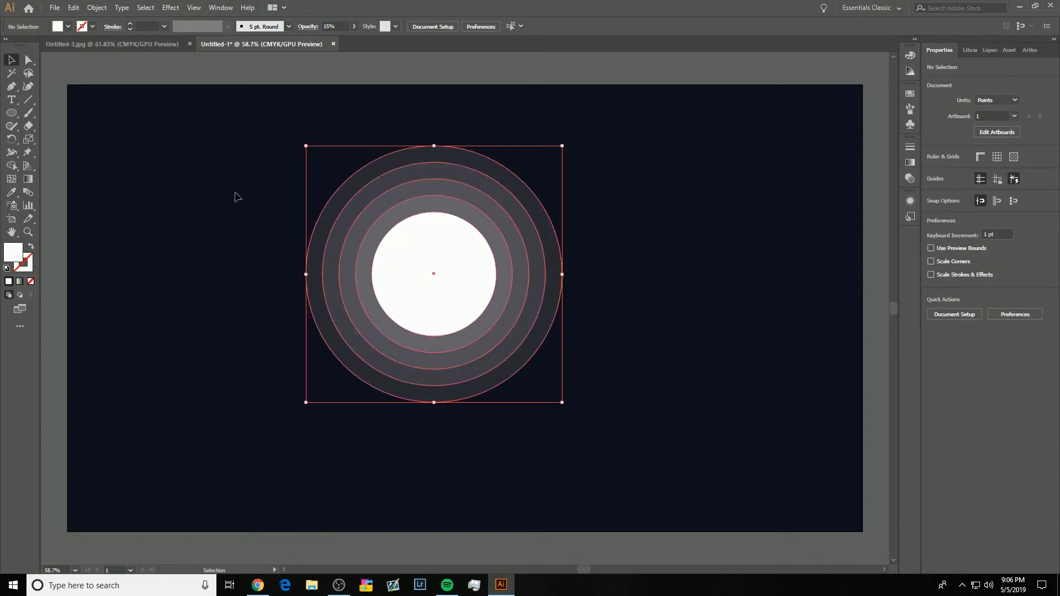
pyautogui.moveTo(409, 254); pyautogui.dragTo(310, 308)
pyautogui.click(627, 274)
pyautogui.press('a')
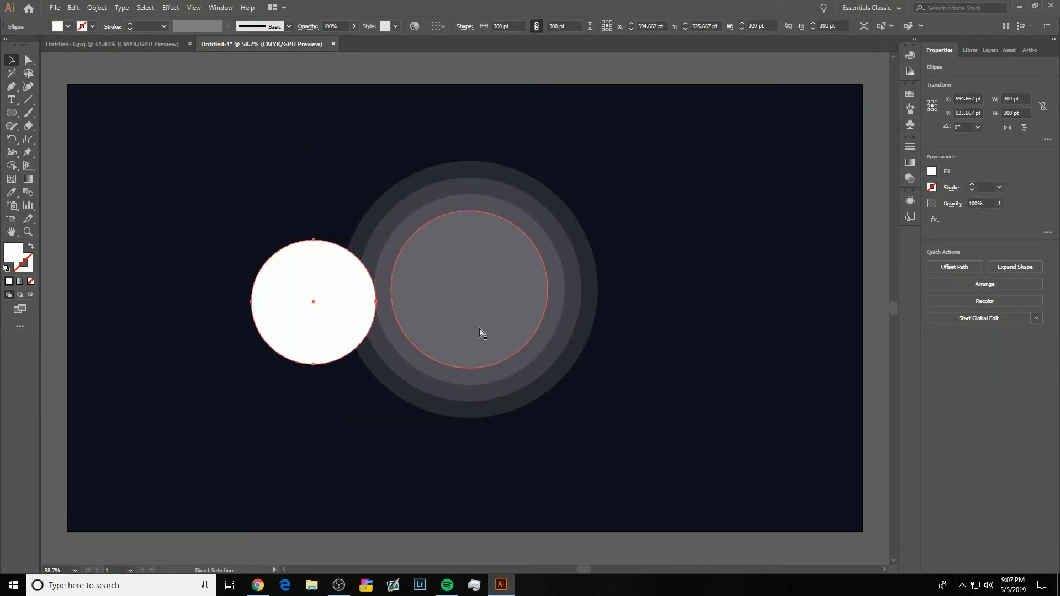
pyautogui.hotkey('ctrl', 'z')
pyautogui.click(668, 312)
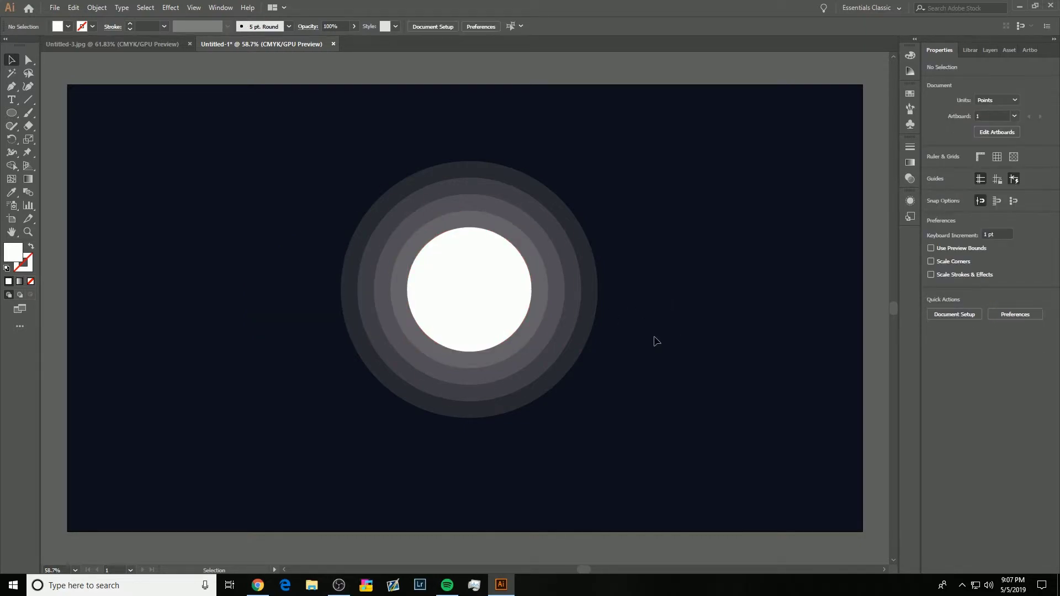
pyautogui.press('v')
pyautogui.moveTo(225, 252); pyautogui.dragTo(591, 276)
pyautogui.click(657, 247)
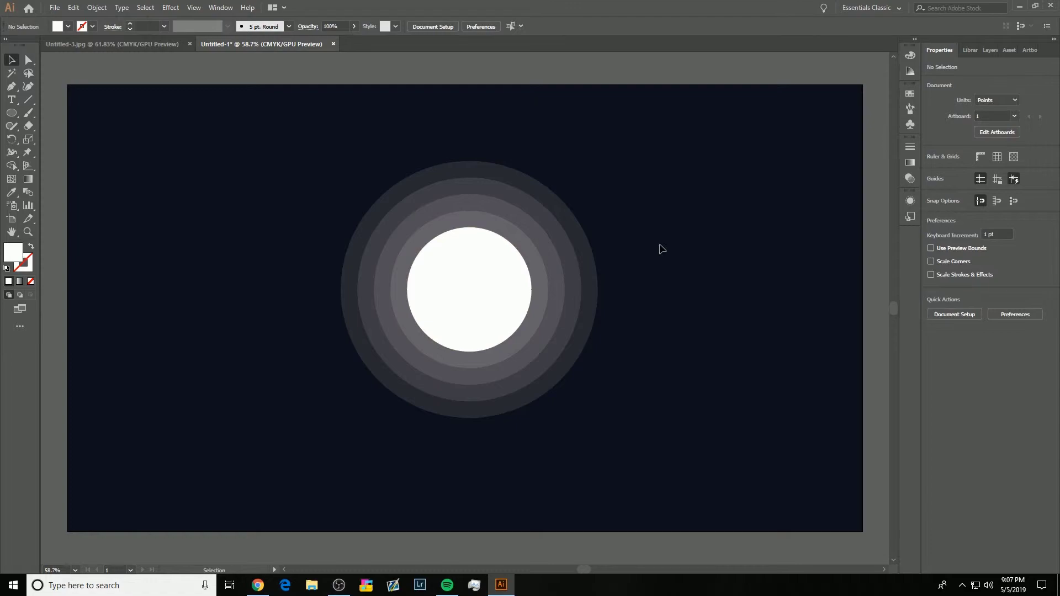